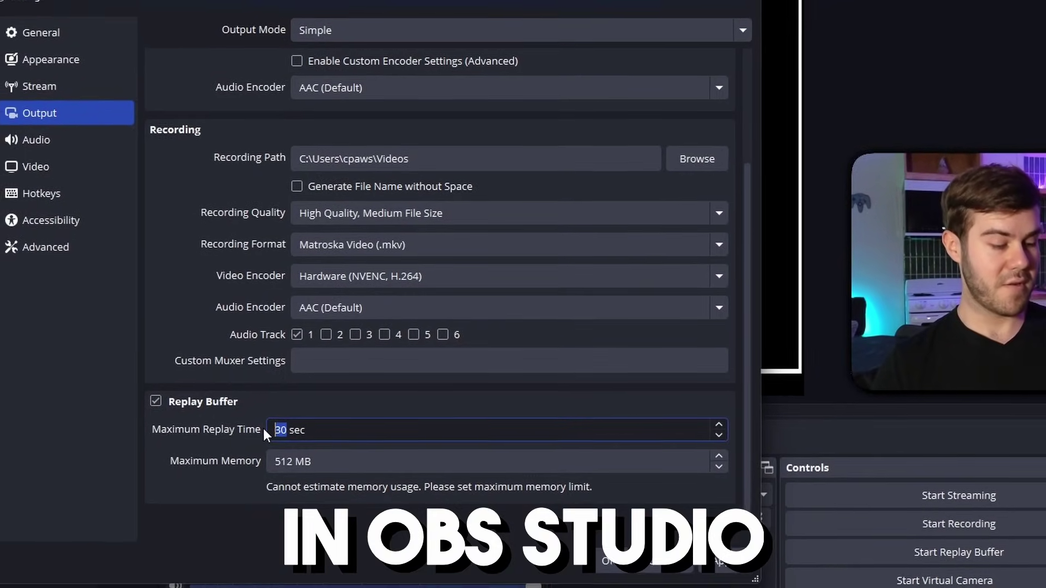
Step: Open the Output settings and switch Output Mode to Simple
{"action": "type", "text": "240"}
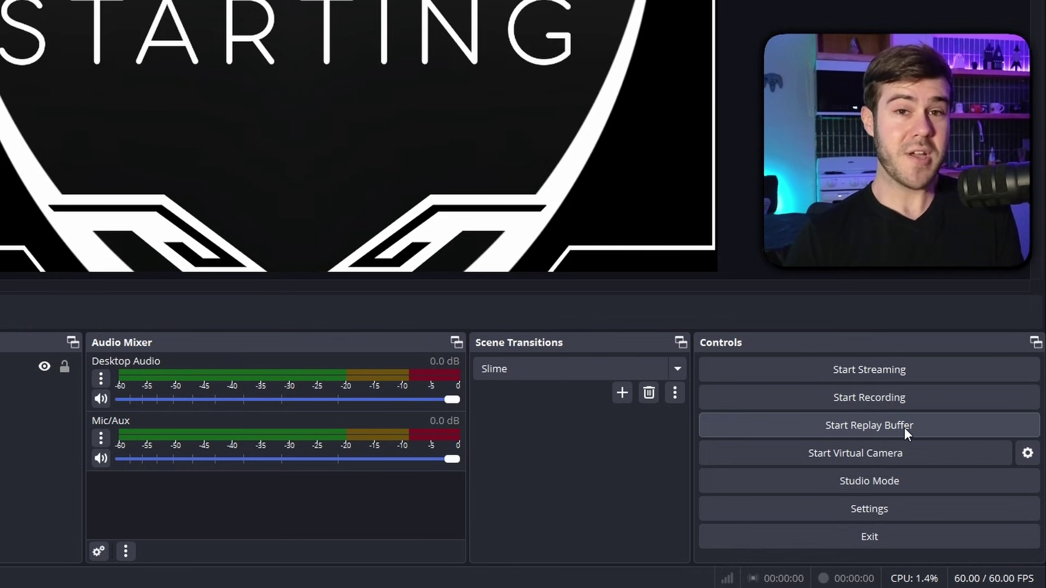
{"action": "left_click", "coordinate": [901, 511]}
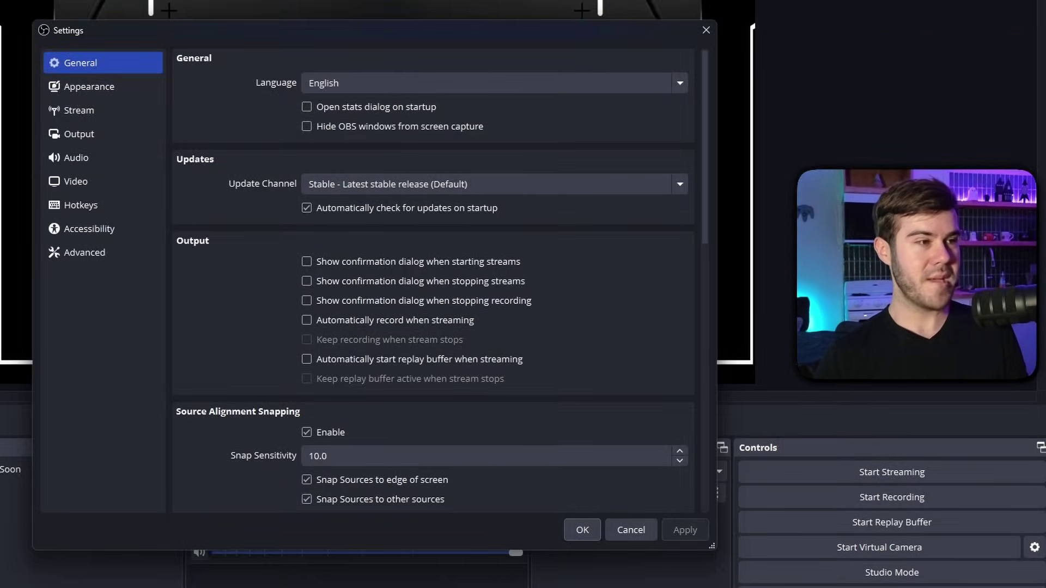
{"action": "left_click", "coordinate": [114, 136]}
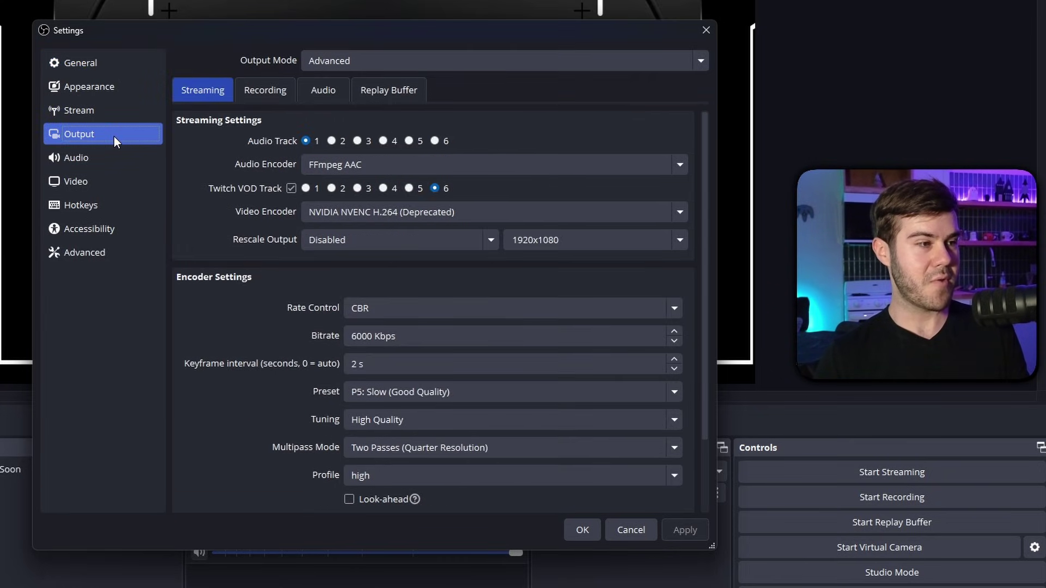
{"action": "left_click", "coordinate": [355, 60]}
{"action": "left_click", "coordinate": [343, 77]}
{"action": "scroll", "coordinate": [707, 126], "scroll_direction": "down", "scroll_amount": 2}
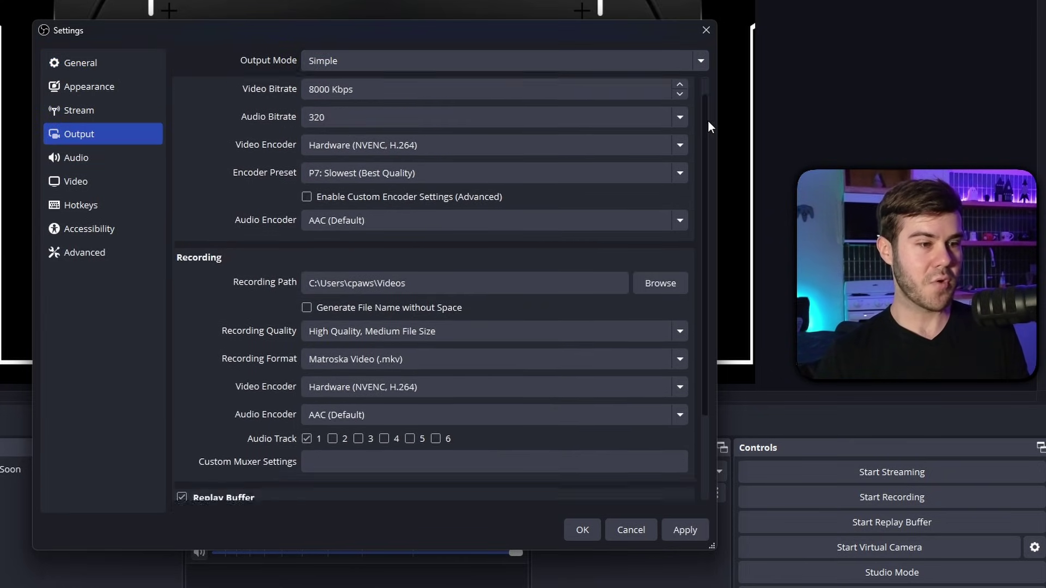
{"action": "scroll", "coordinate": [708, 126], "scroll_direction": "down", "scroll_amount": 3}
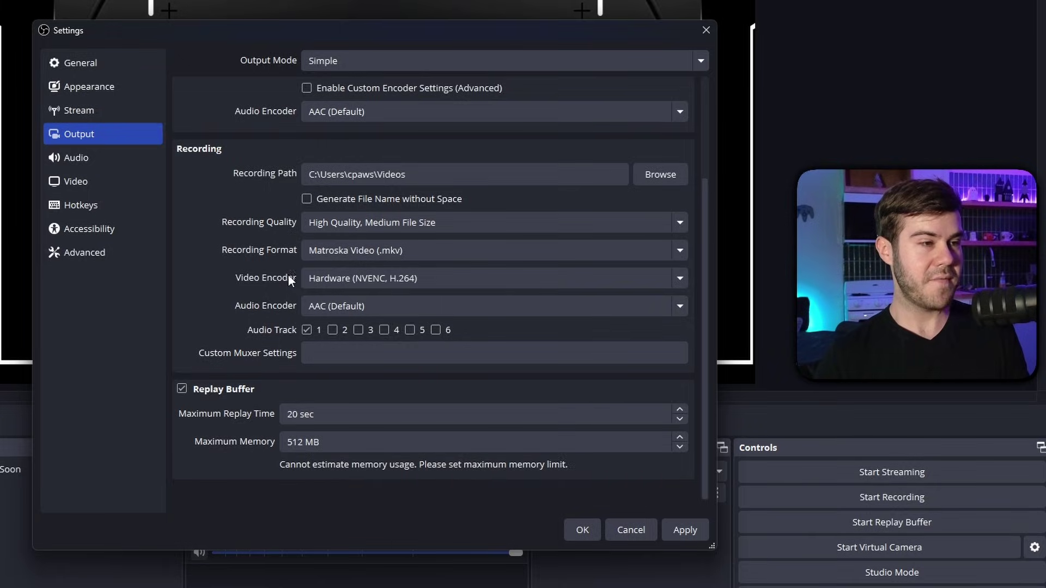
{"action": "scroll", "coordinate": [534, 33], "scroll_direction": "up", "scroll_amount": 5}
Step: Compare the Advanced Replay Buffer tab, then return to Simple mode's Replay Buffer (20 sec, 512 MB)
{"action": "left_click", "coordinate": [338, 60]}
{"action": "left_click", "coordinate": [333, 93]}
{"action": "left_click", "coordinate": [393, 91]}
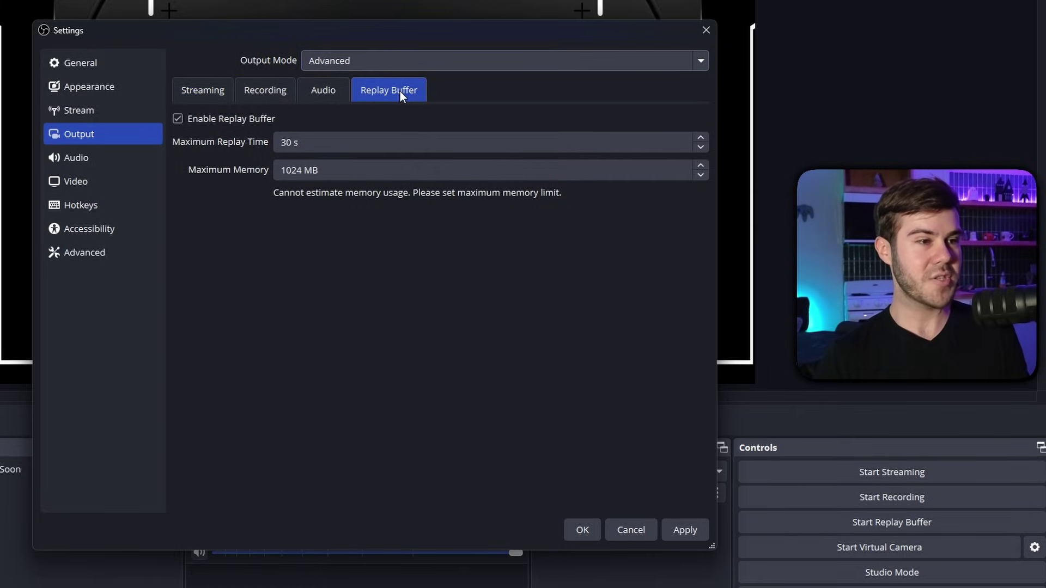
{"action": "left_click", "coordinate": [180, 119]}
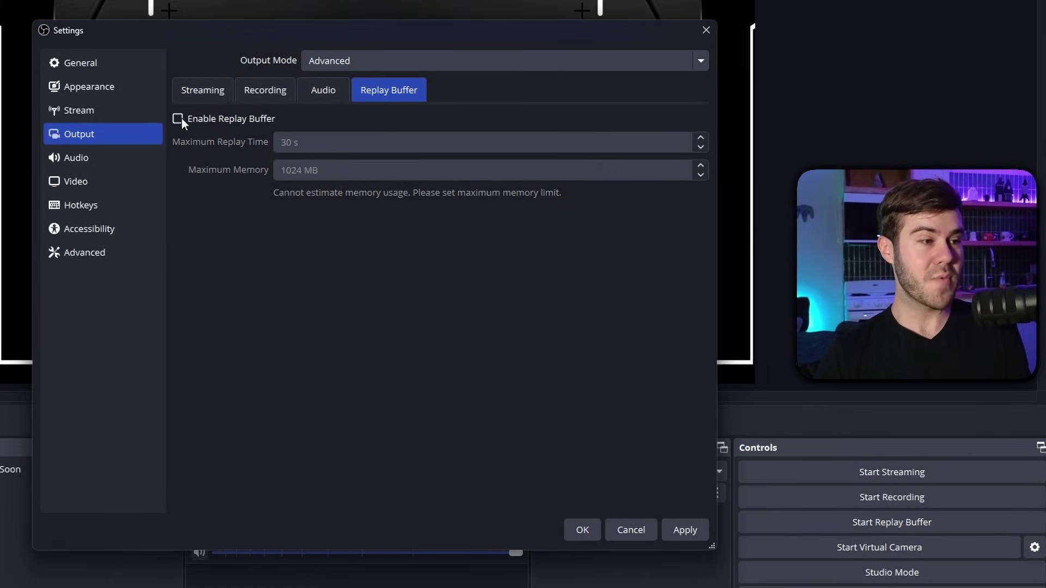
{"action": "left_click", "coordinate": [197, 119]}
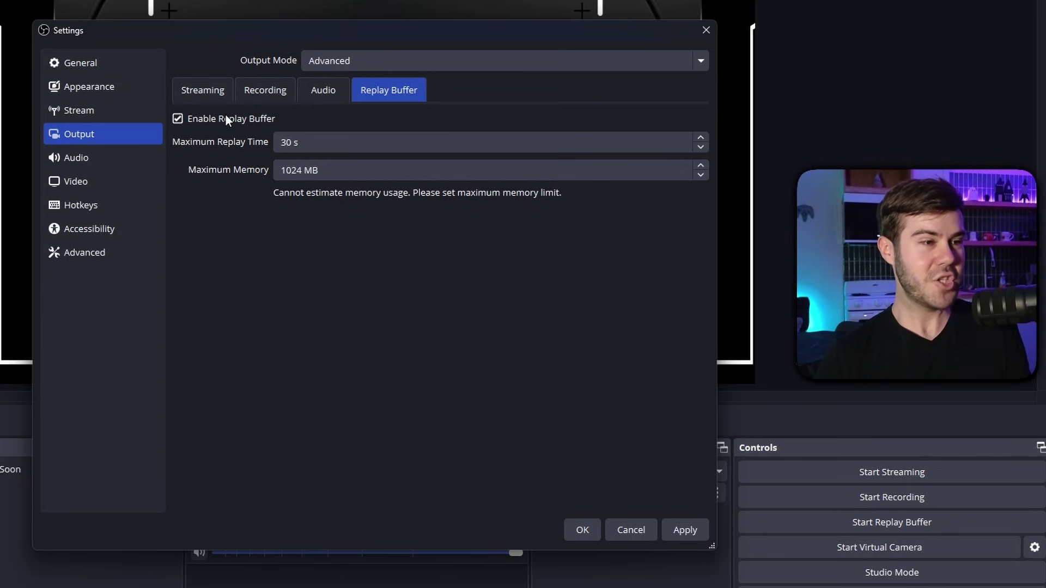
{"action": "left_click", "coordinate": [345, 63]}
{"action": "left_click", "coordinate": [338, 79]}
{"action": "scroll", "coordinate": [696, 295], "scroll_direction": "down", "scroll_amount": 2}
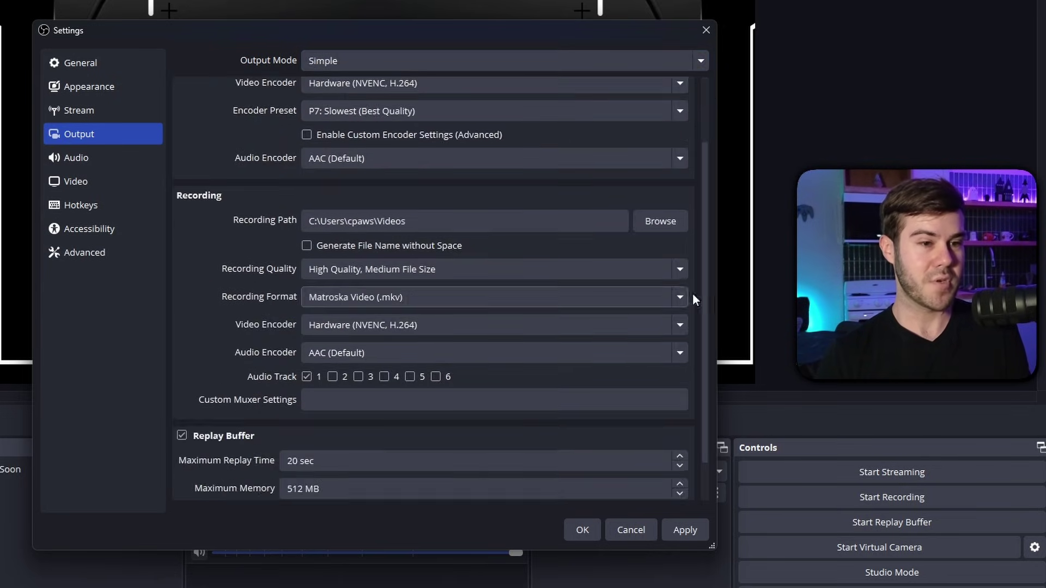
{"action": "scroll", "coordinate": [208, 418], "scroll_direction": "down", "scroll_amount": 2}
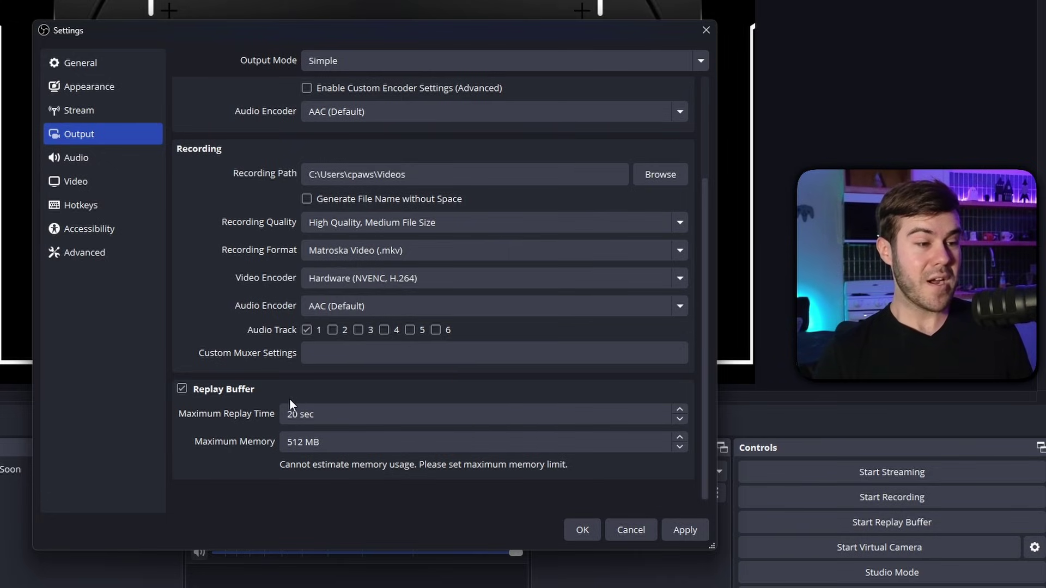
Step: Replace the Maximum Replay Time value with 60 seconds
{"action": "left_click_drag", "start_coordinate": [293, 417], "coordinate": [279, 417]}
{"action": "type", "text": "3"}
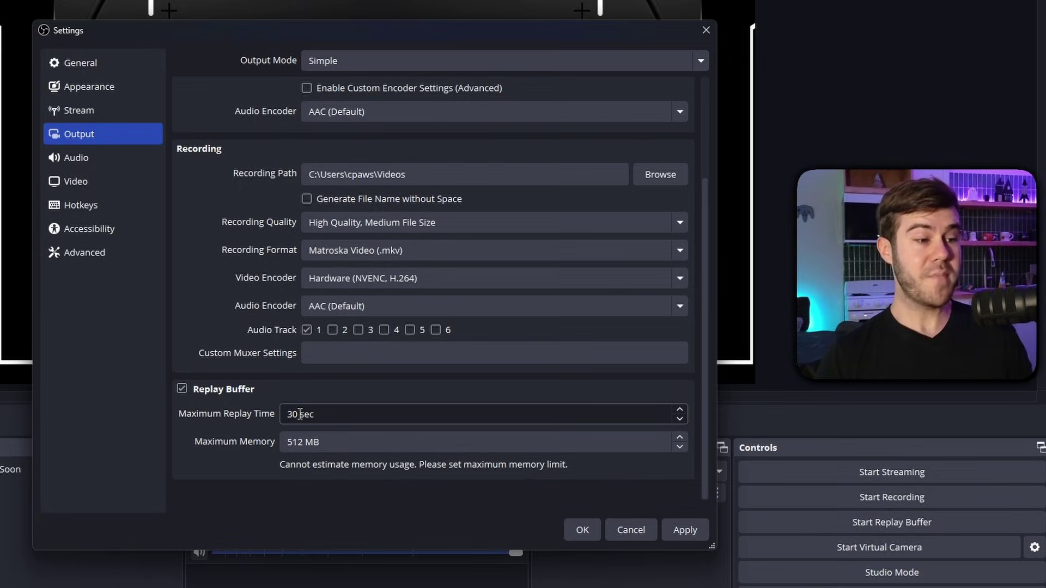
{"action": "left_click_drag", "start_coordinate": [298, 416], "coordinate": [278, 414]}
{"action": "type", "text": "240"}
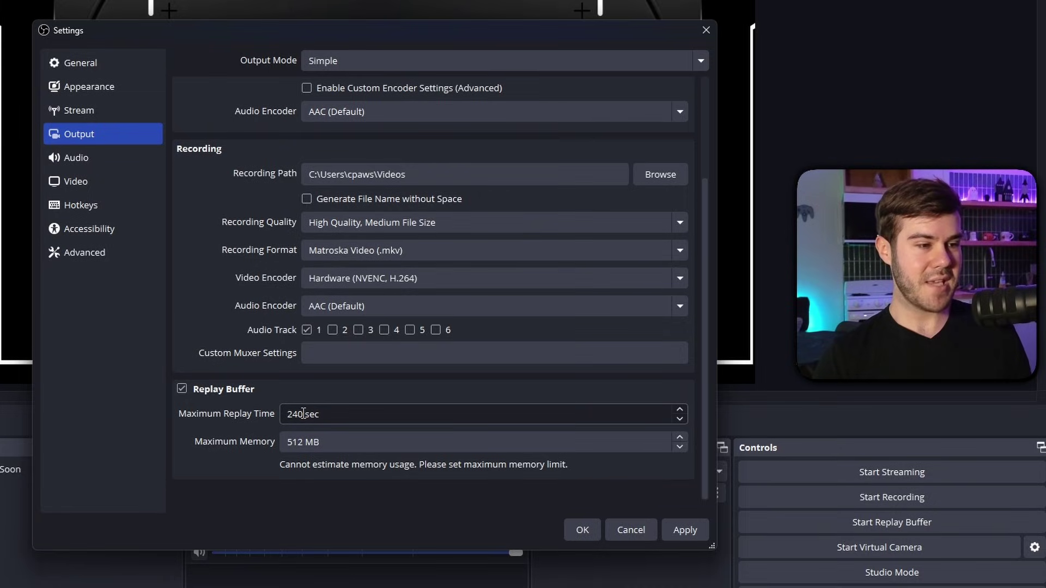
{"action": "left_click_drag", "start_coordinate": [304, 414], "coordinate": [254, 413]}
{"action": "type", "text": "30"}
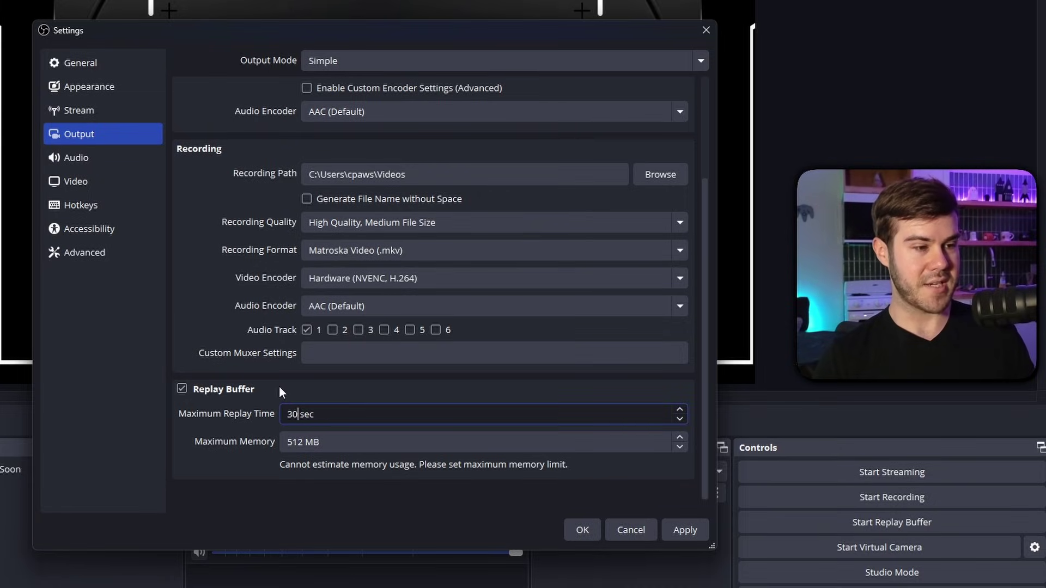
{"action": "key", "text": "BackSpace"}
{"action": "key", "text": "BackSpace"}
{"action": "type", "text": "60"}
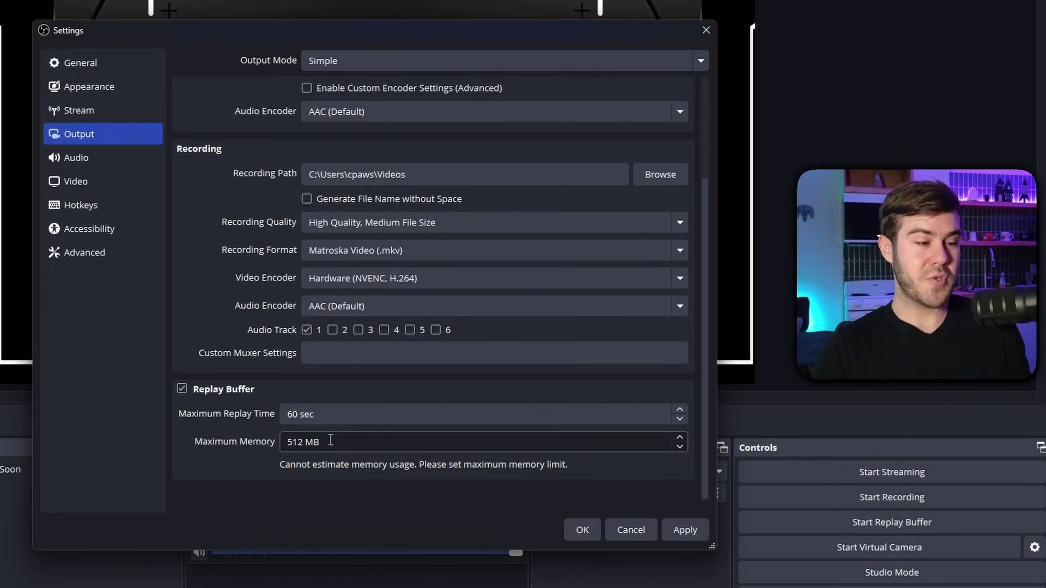
Step: Set Maximum Memory to 1024 MB and apply the output settings
{"action": "double_click", "coordinate": [295, 442]}
{"action": "type", "text": "1024"}
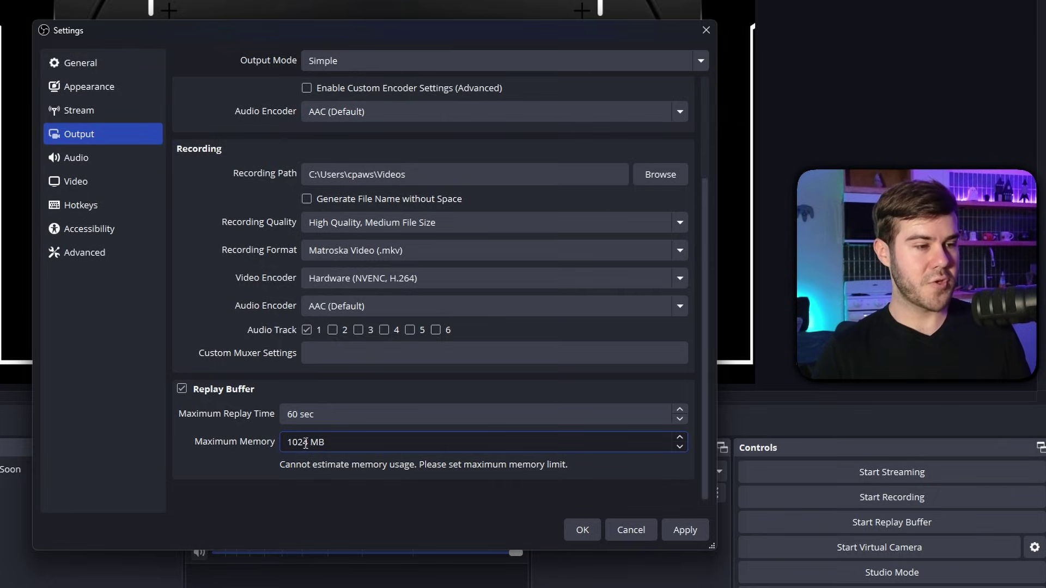
{"action": "left_click_drag", "start_coordinate": [306, 443], "coordinate": [250, 442]}
{"action": "type", "text": "409"}
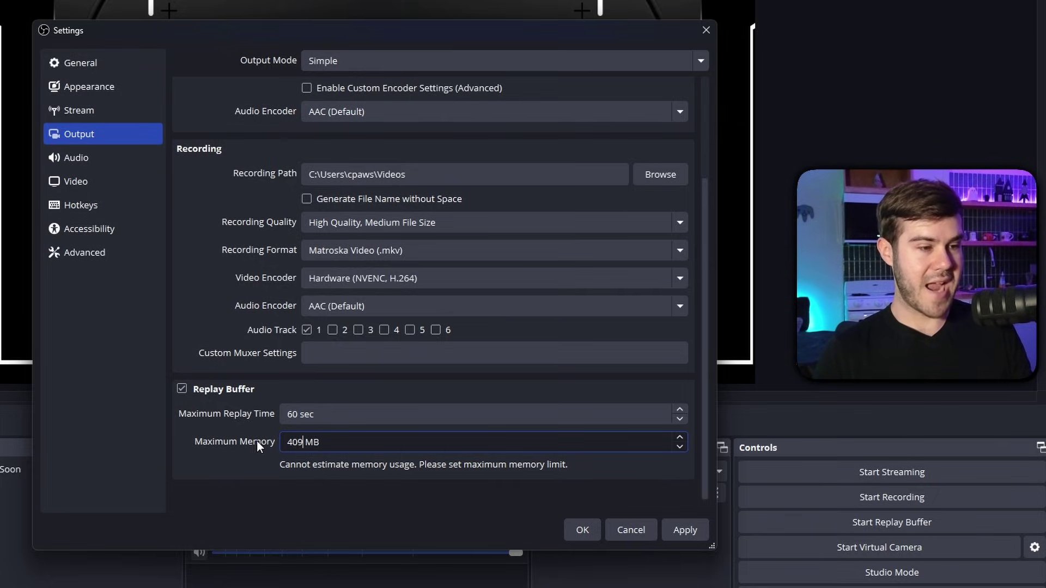
{"action": "type", "text": "6"}
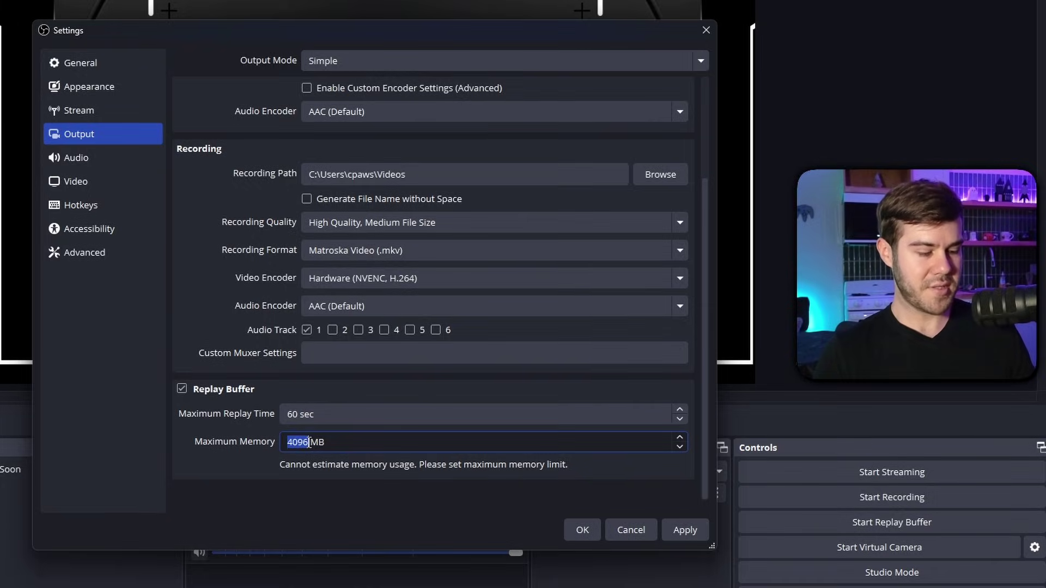
{"action": "type", "text": "512"}
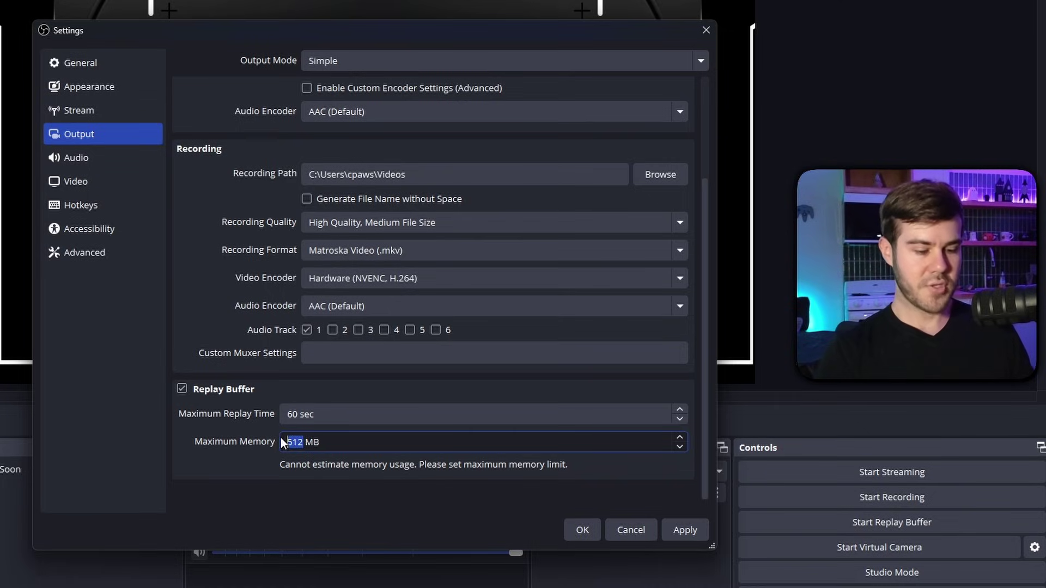
{"action": "type", "text": "1024 MB"}
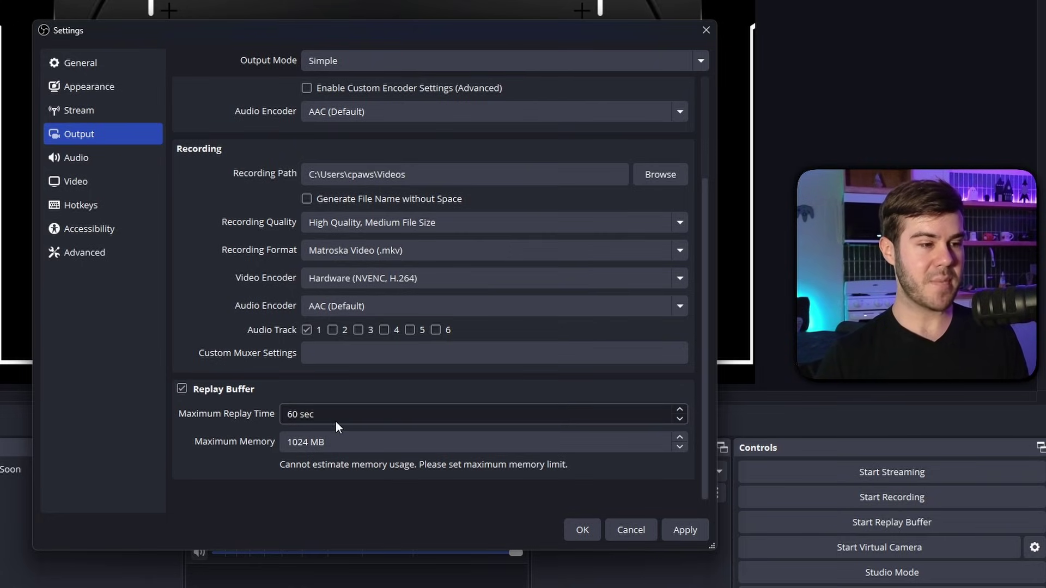
{"action": "left_click", "coordinate": [693, 526]}
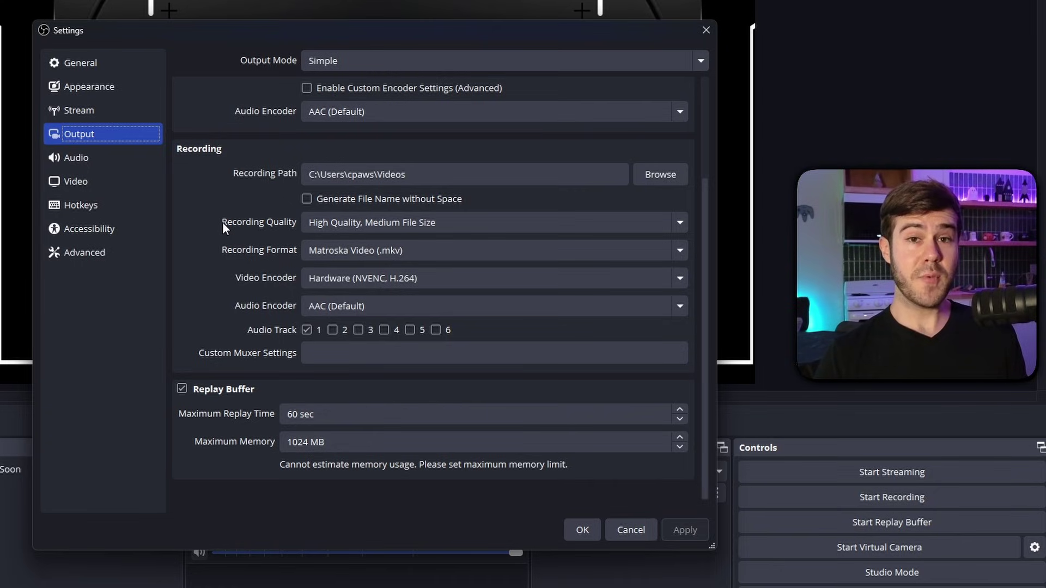
Step: In Advanced settings, confirm Hotkey Focus Behavior stays 'Never disable hotkeys'
{"action": "left_click", "coordinate": [117, 256]}
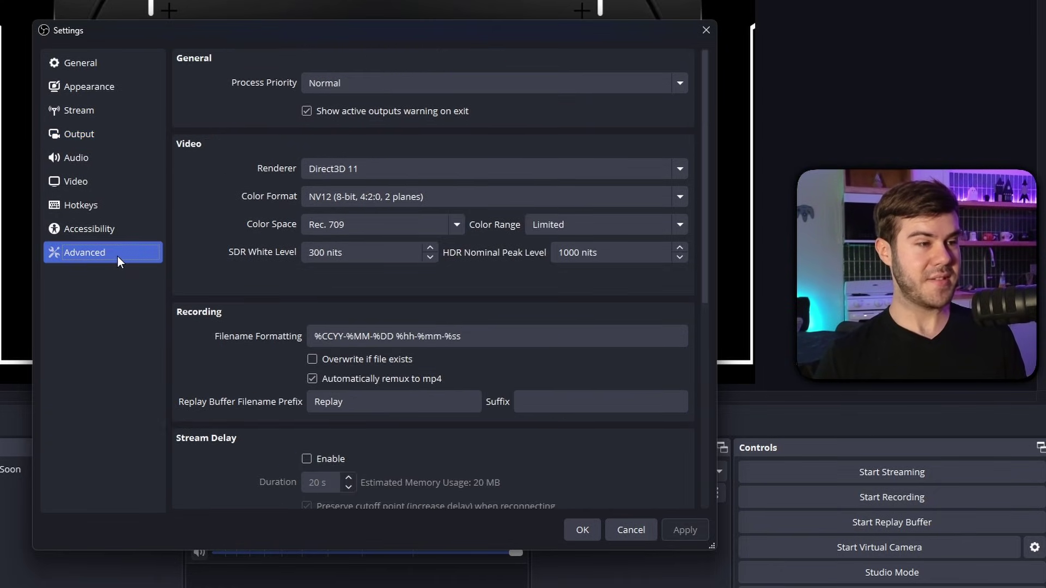
{"action": "left_click_drag", "start_coordinate": [704, 123], "coordinate": [690, 359]}
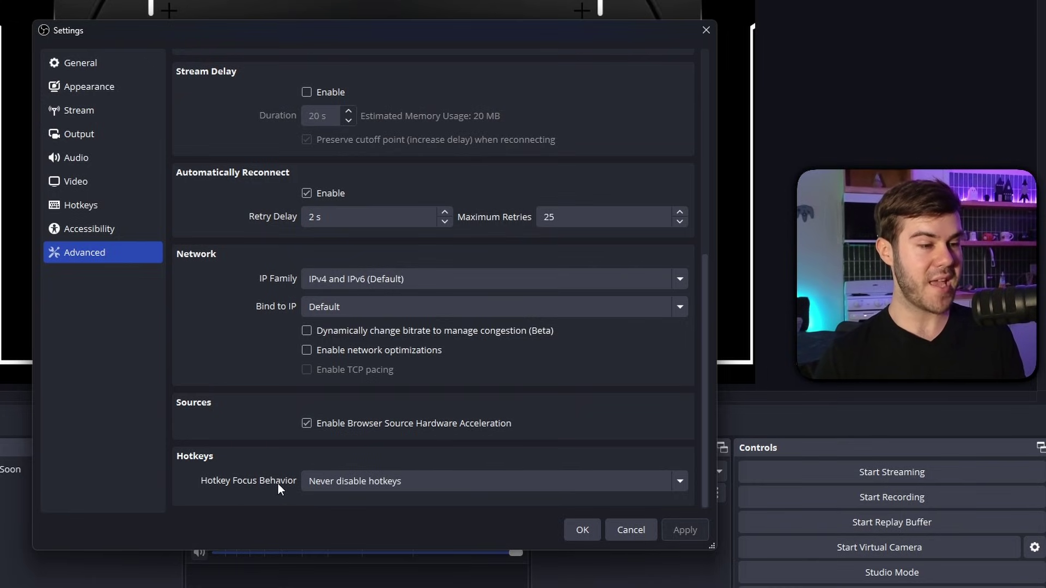
{"action": "left_click", "coordinate": [318, 483]}
{"action": "left_click", "coordinate": [377, 499]}
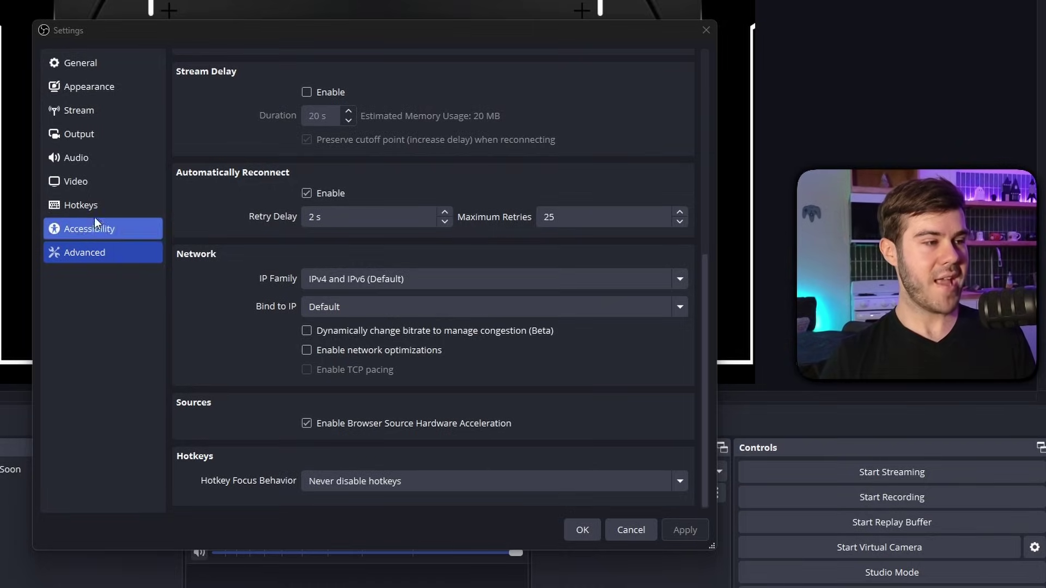
Step: Find the Save Replay and Start Replay Buffer entries on the Hotkeys page
{"action": "left_click", "coordinate": [97, 205]}
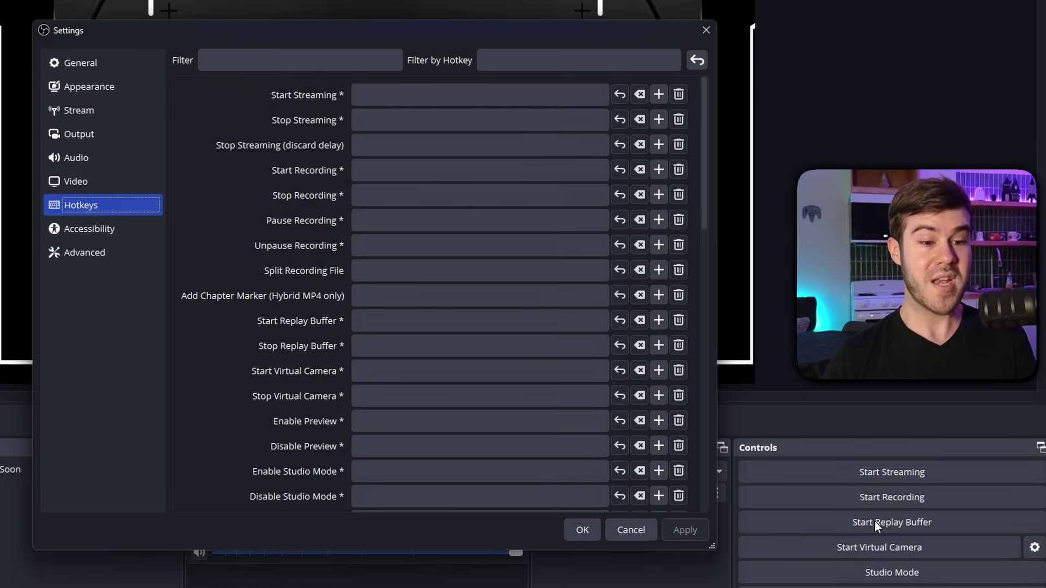
{"action": "scroll", "coordinate": [262, 314], "scroll_direction": "down", "scroll_amount": 7}
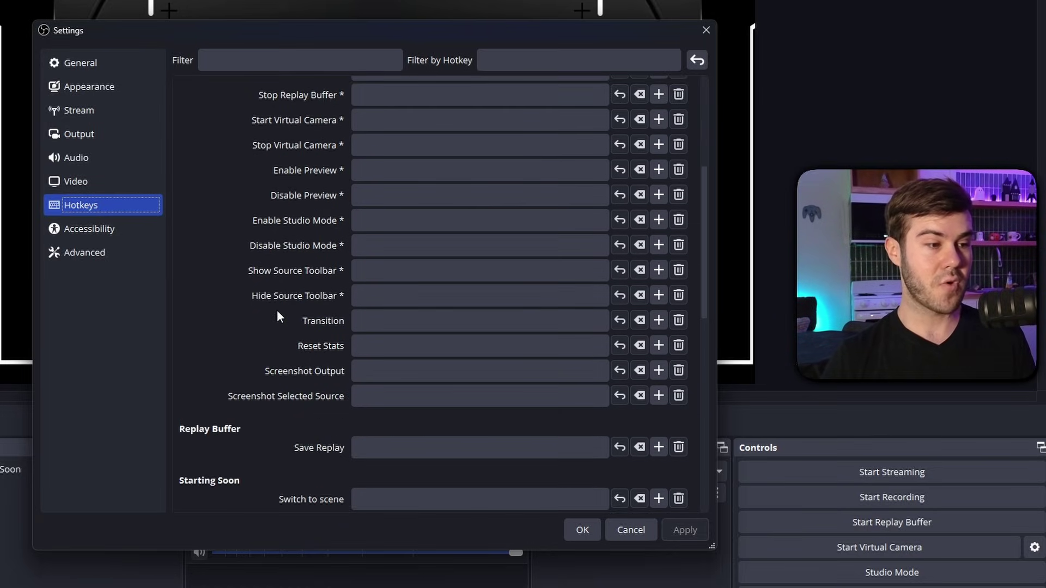
{"action": "left_click", "coordinate": [435, 322]}
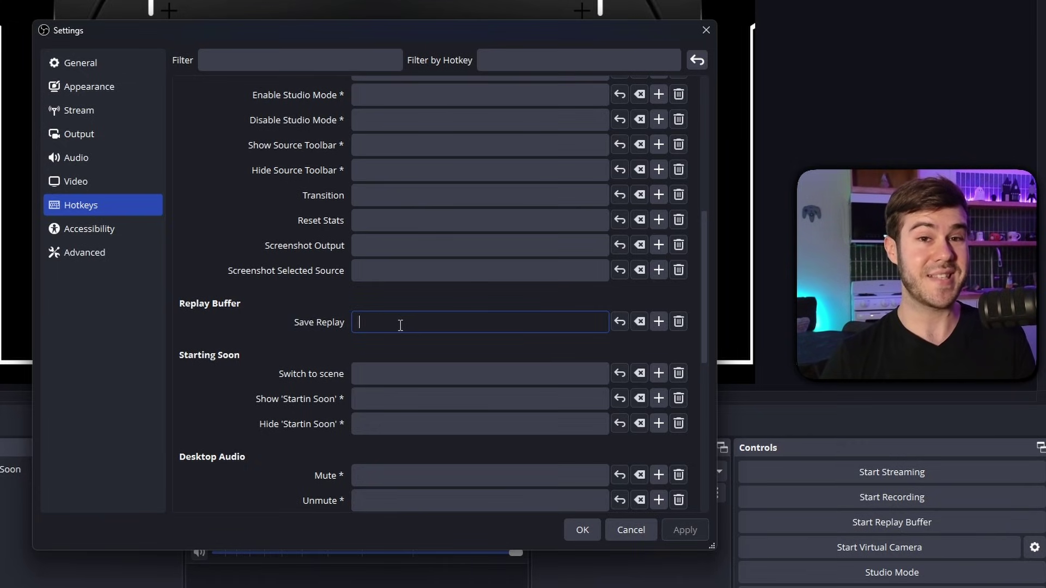
{"action": "left_click", "coordinate": [101, 132]}
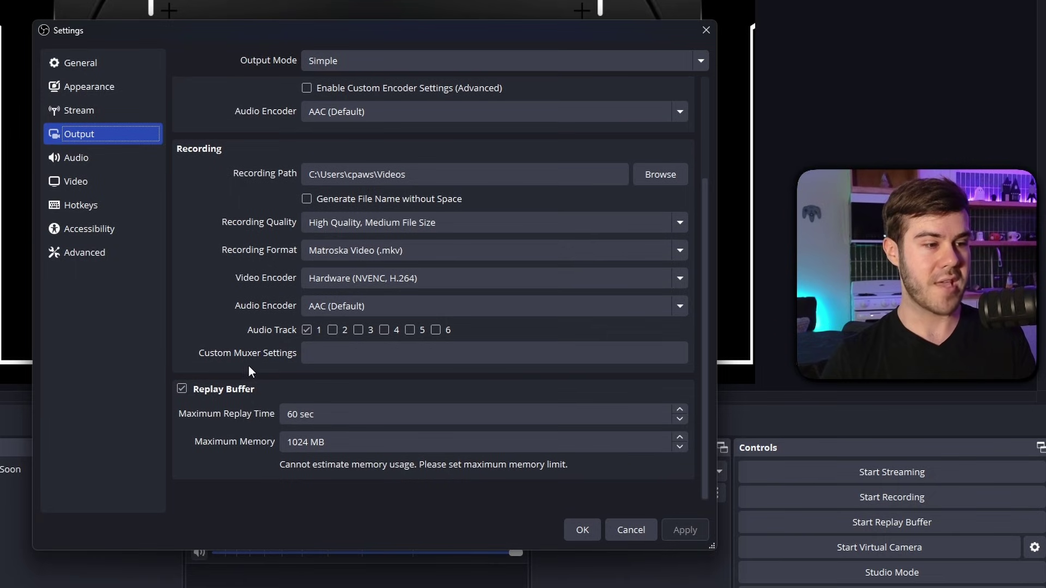
{"action": "left_click", "coordinate": [81, 205]}
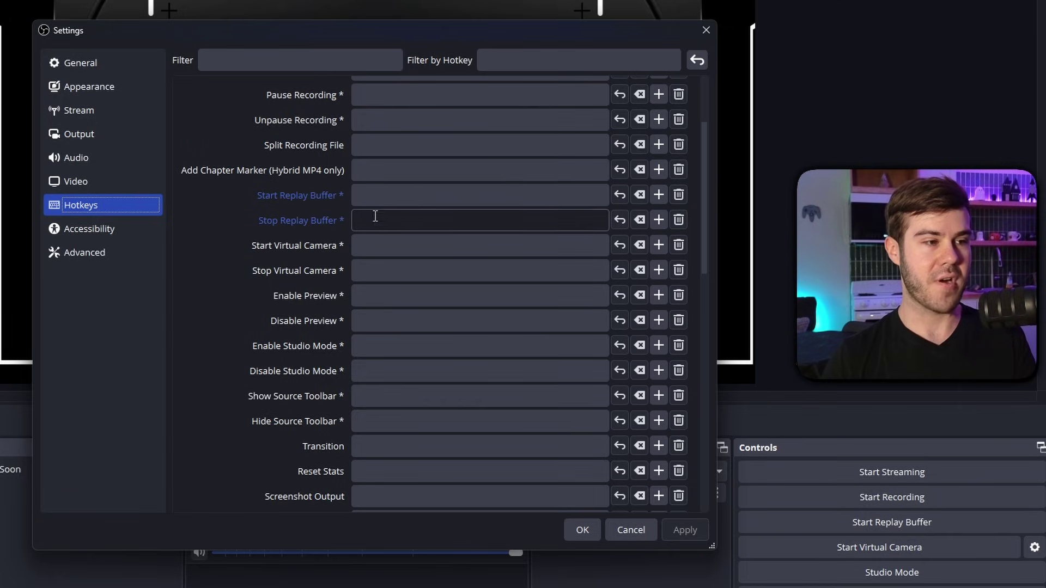
{"action": "left_click", "coordinate": [359, 196]}
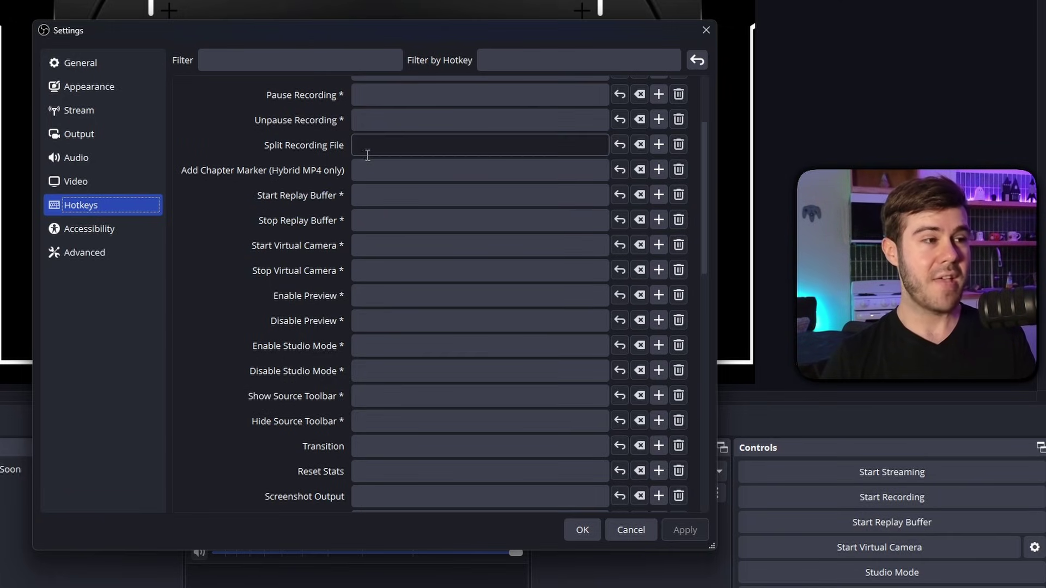
Step: Tick 'Automatically start replay buffer when streaming' in General settings and confirm with OK
{"action": "left_click", "coordinate": [107, 64]}
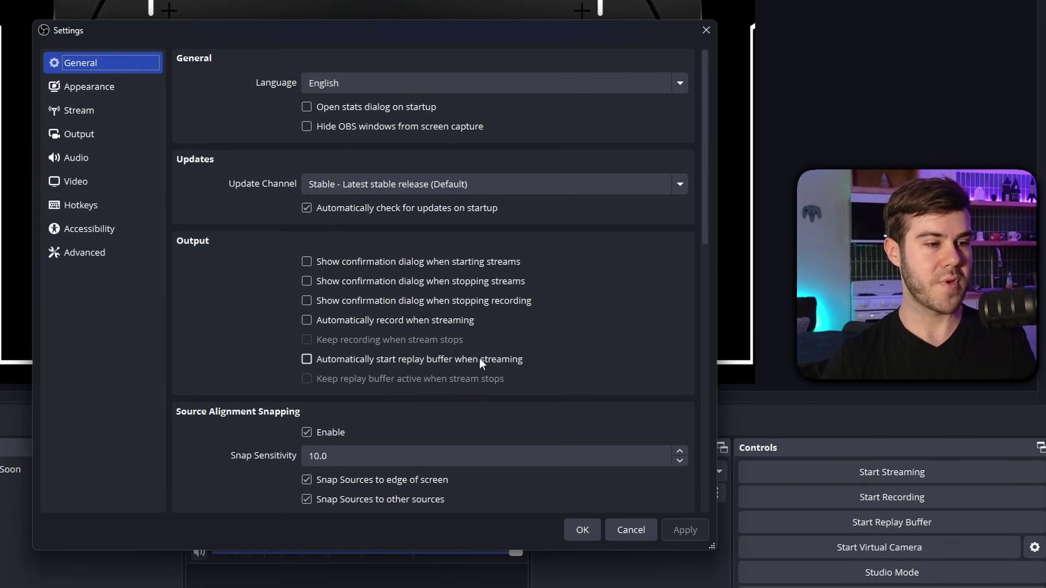
{"action": "left_click", "coordinate": [307, 359]}
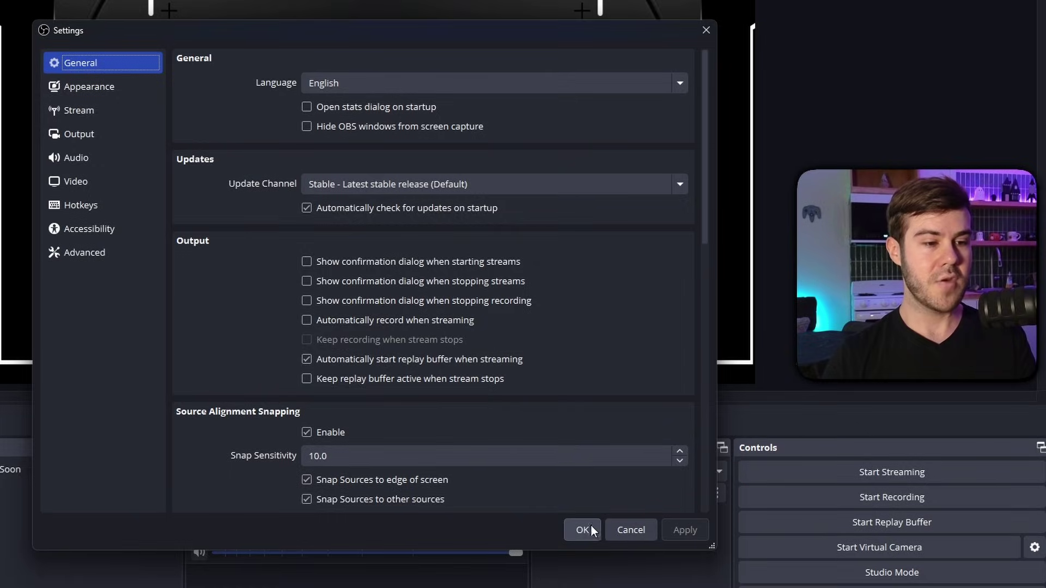
{"action": "left_click", "coordinate": [589, 530]}
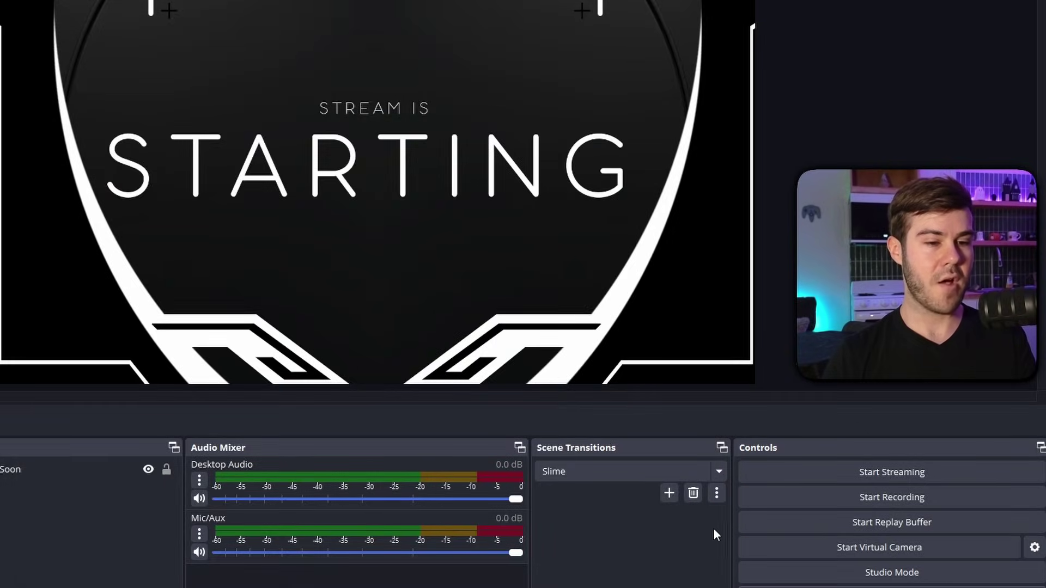
Step: Start and stop the replay buffer, then reopen Settings
{"action": "left_click", "coordinate": [844, 524]}
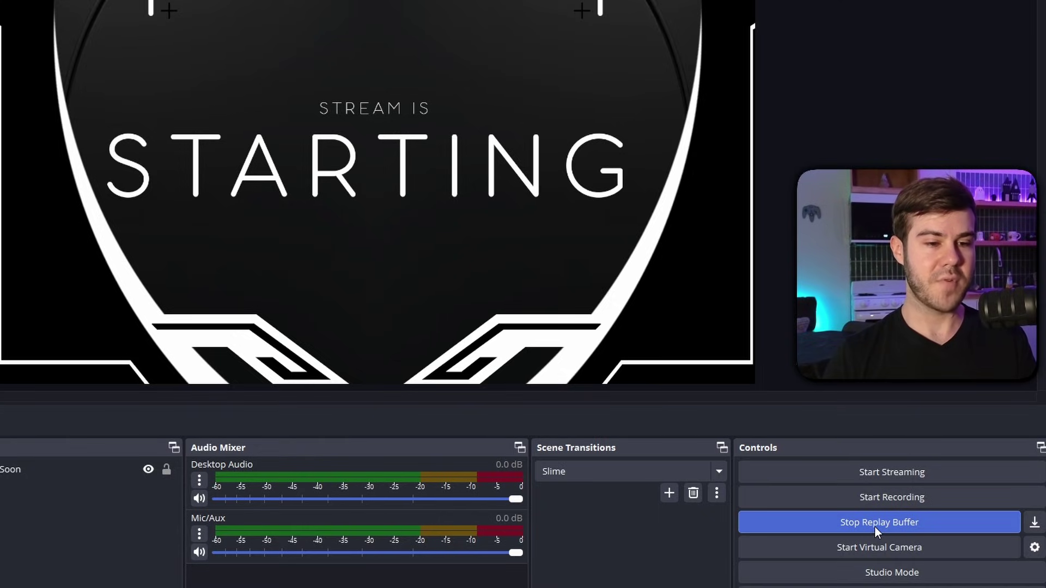
{"action": "left_click", "coordinate": [921, 523]}
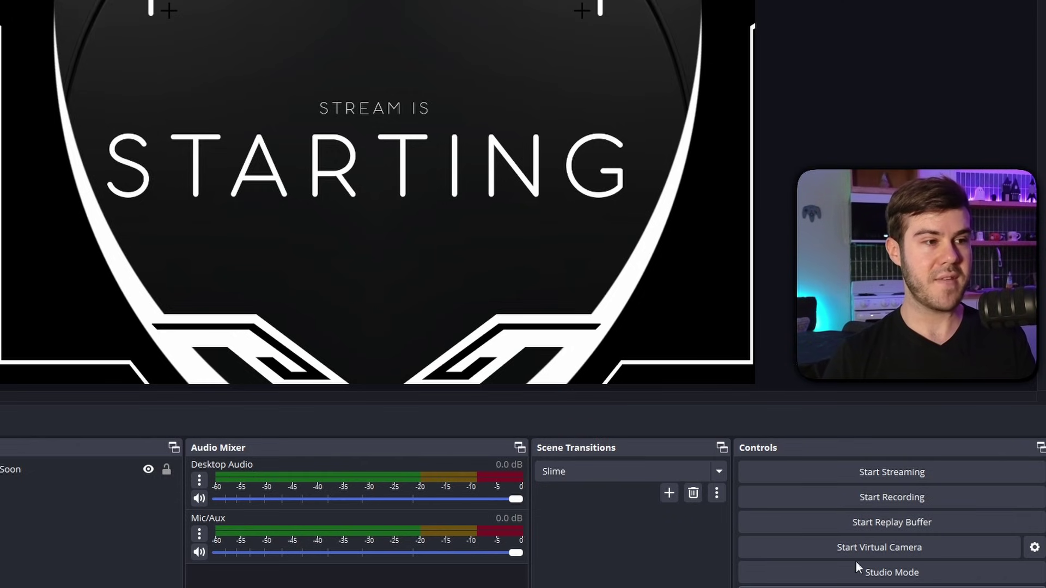
{"action": "left_click", "coordinate": [892, 587]}
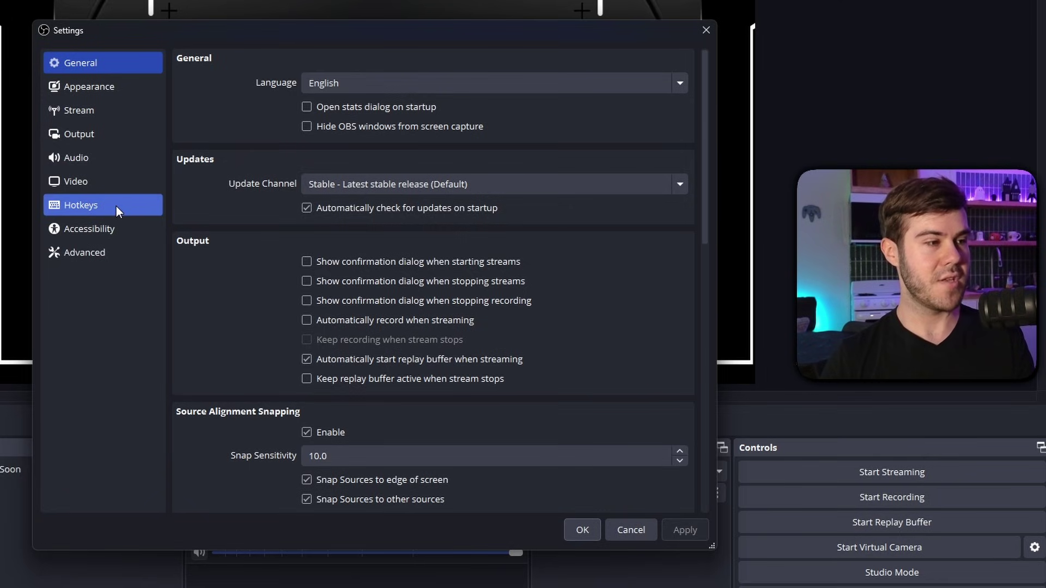
Step: Assign Numpad 9 as the Save Replay hotkey and apply it
{"action": "left_click", "coordinate": [109, 205]}
{"action": "scroll", "coordinate": [229, 234], "scroll_direction": "down", "scroll_amount": 3}
{"action": "scroll", "coordinate": [236, 255], "scroll_direction": "down", "scroll_amount": 5}
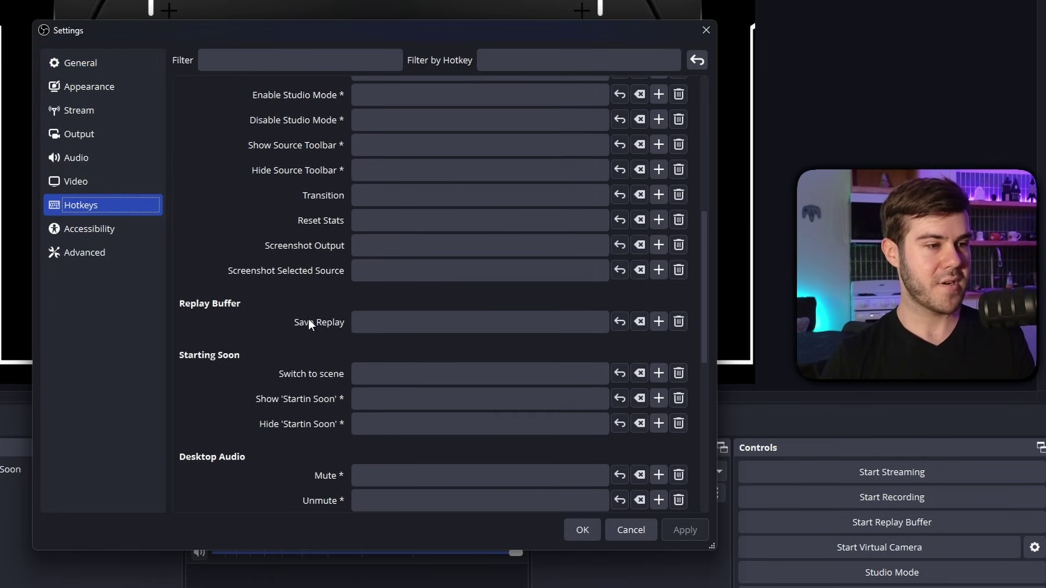
{"action": "left_click", "coordinate": [364, 323]}
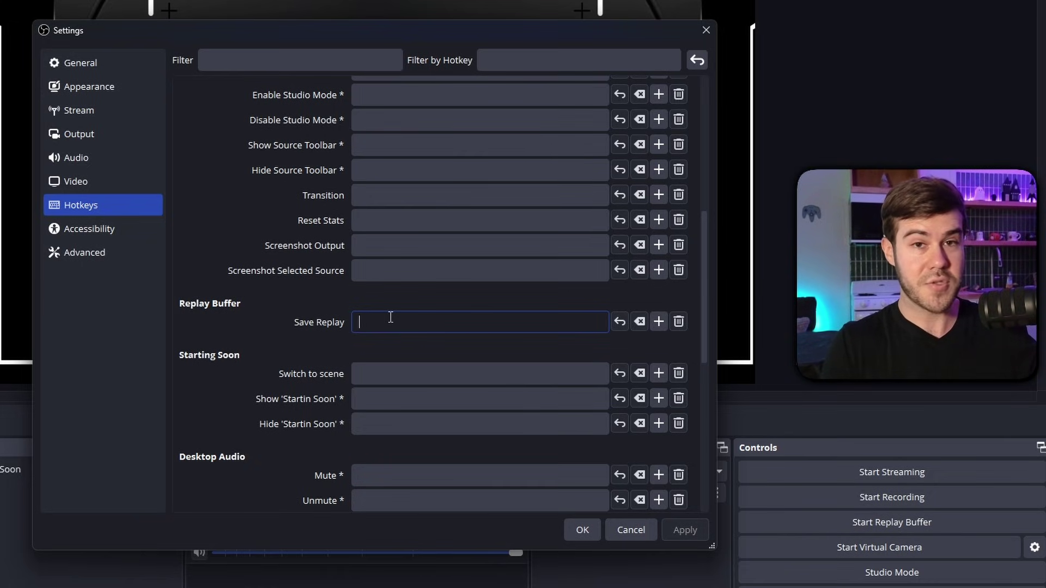
{"action": "key", "text": "KP_9"}
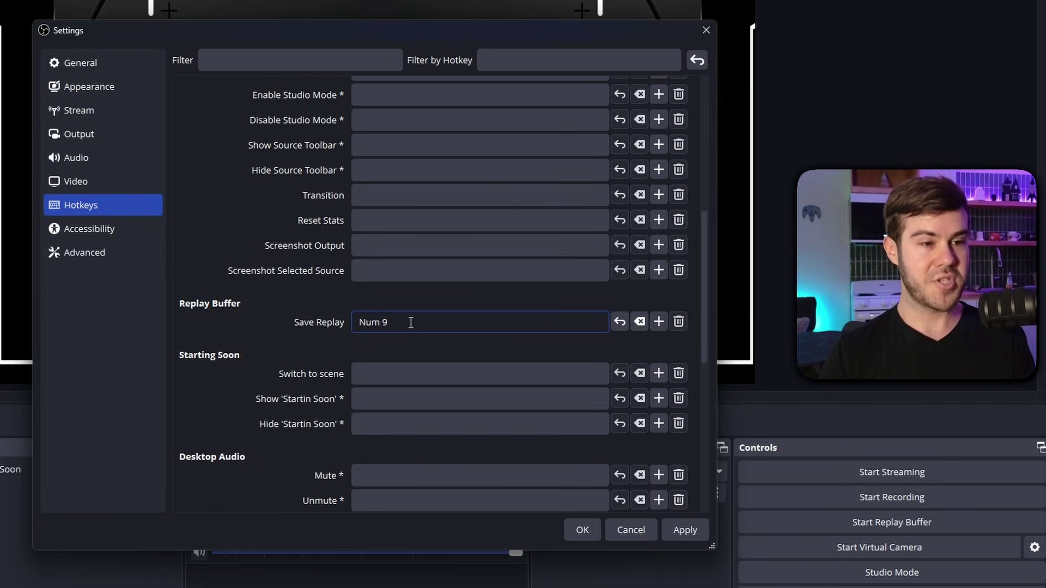
{"action": "left_click", "coordinate": [640, 322]}
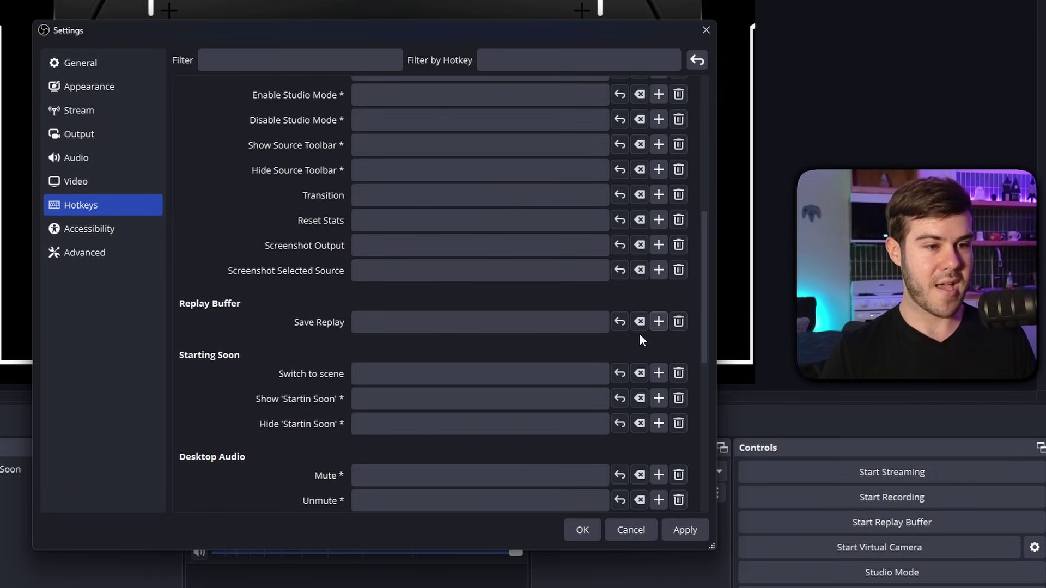
{"action": "left_click", "coordinate": [463, 327]}
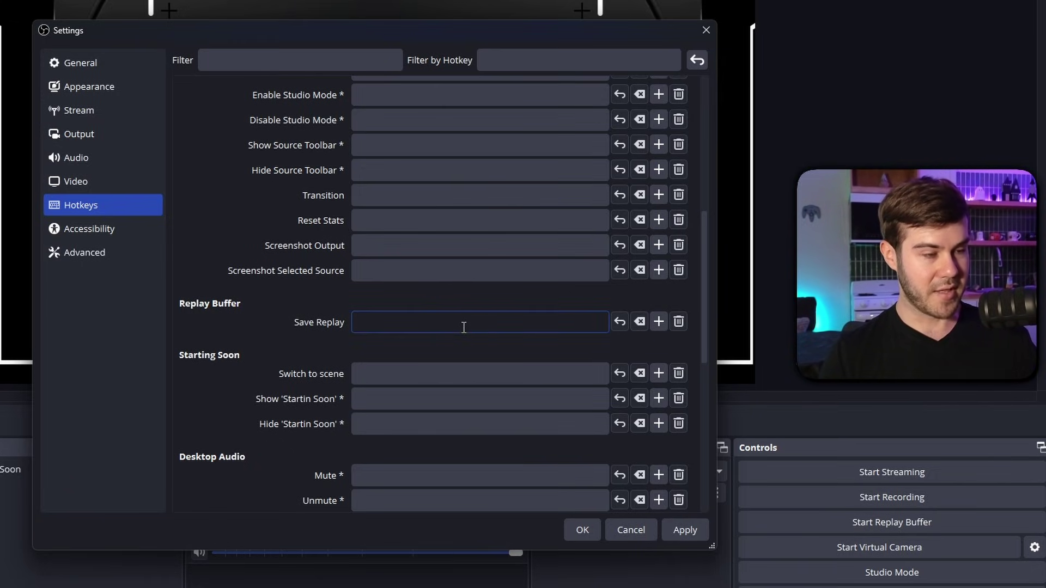
{"action": "key", "text": "9"}
{"action": "left_click", "coordinate": [640, 322]}
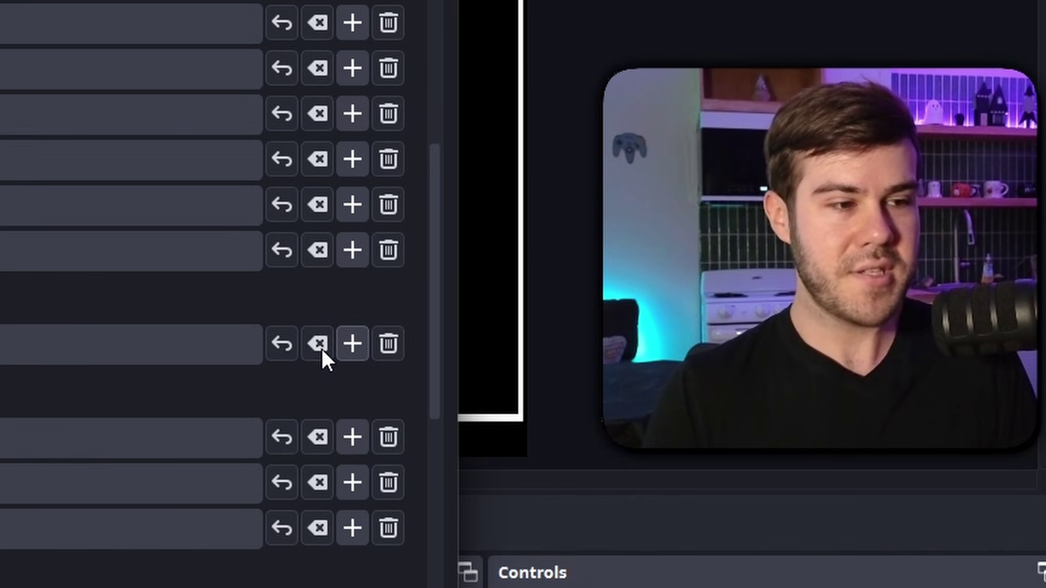
{"action": "left_click", "coordinate": [497, 323]}
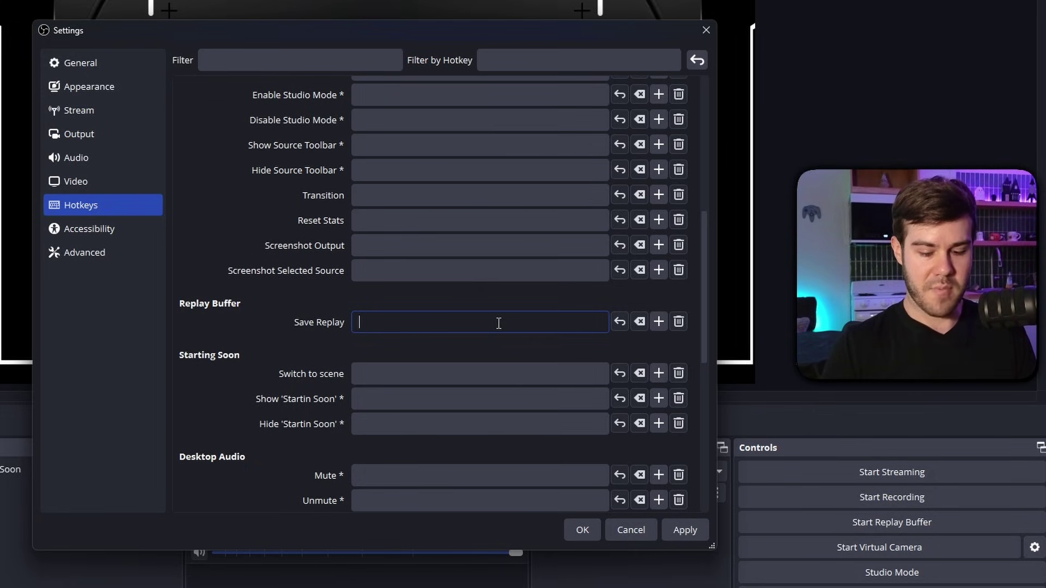
{"action": "key", "text": "KP_9"}
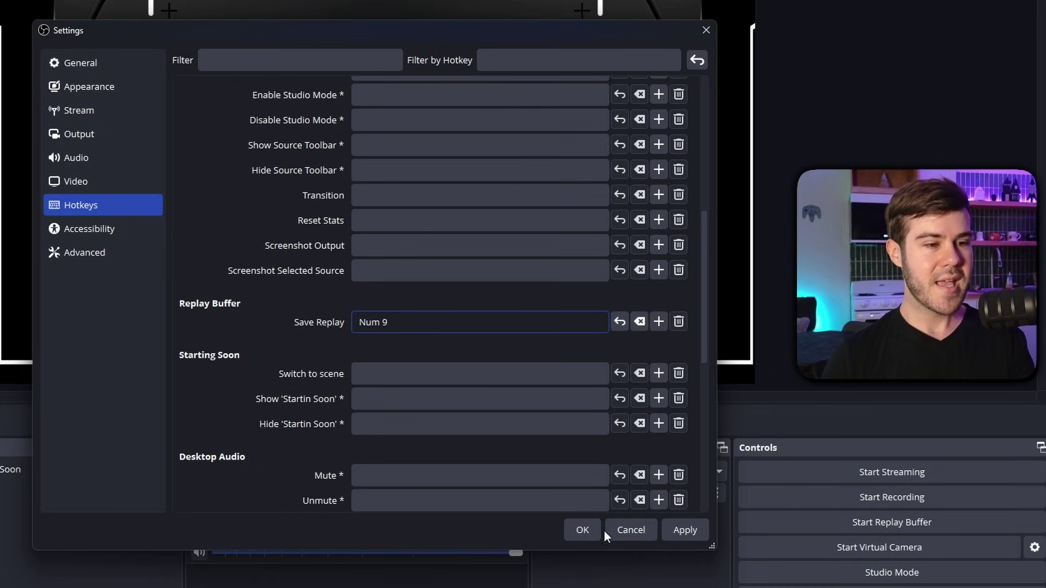
{"action": "left_click", "coordinate": [687, 533]}
Step: Close Settings, start the replay buffer, and review the Start Replay Buffer hotkey
{"action": "left_click", "coordinate": [579, 531]}
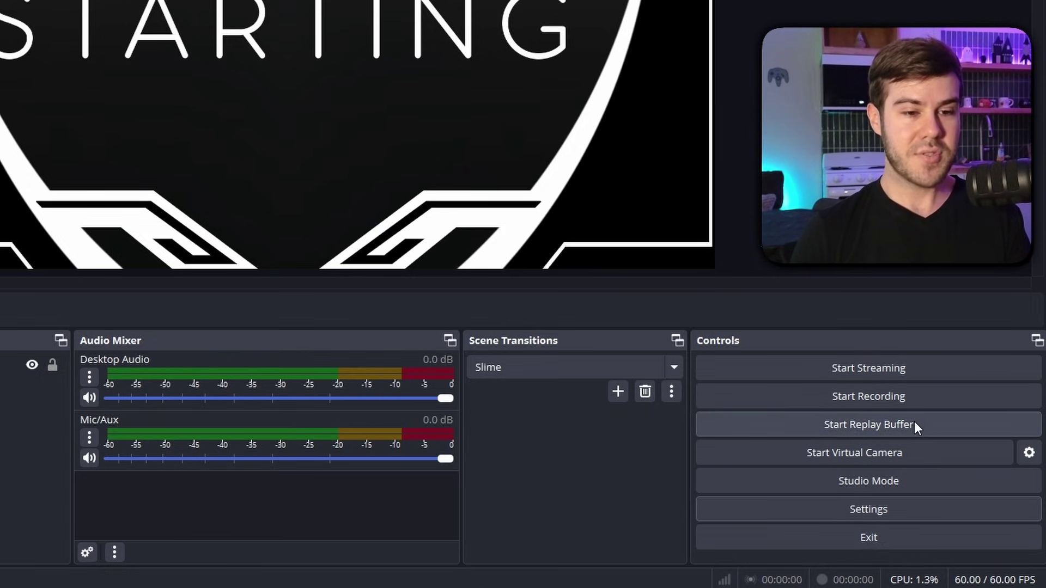
{"action": "left_click", "coordinate": [895, 510]}
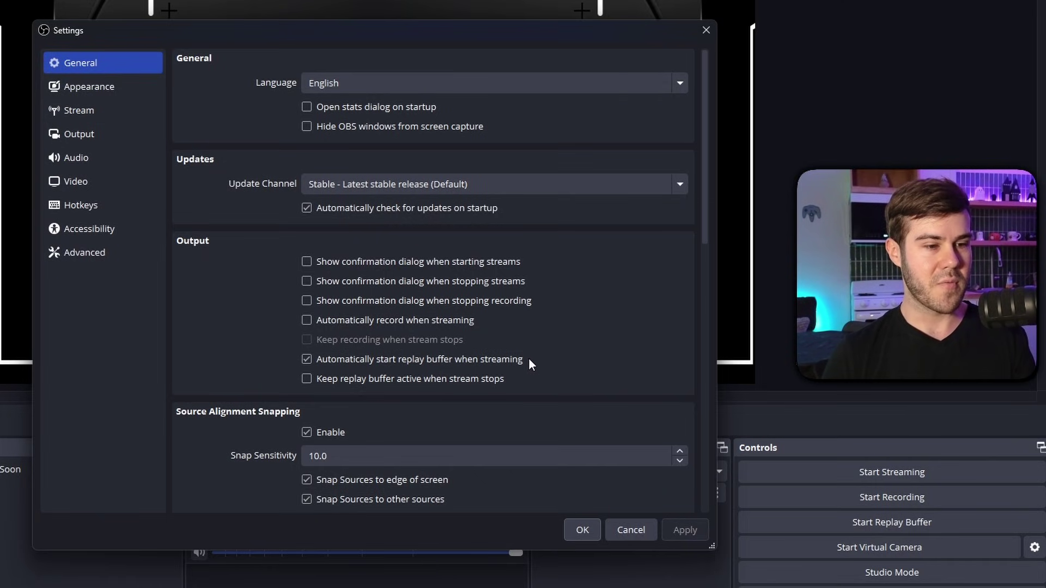
{"action": "left_click", "coordinate": [582, 530]}
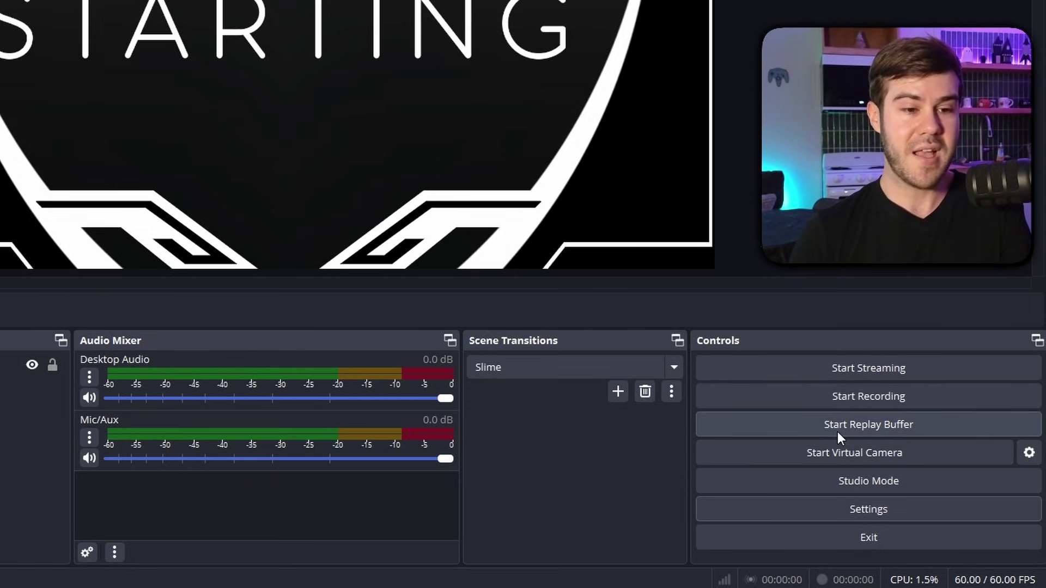
{"action": "left_click", "coordinate": [802, 426]}
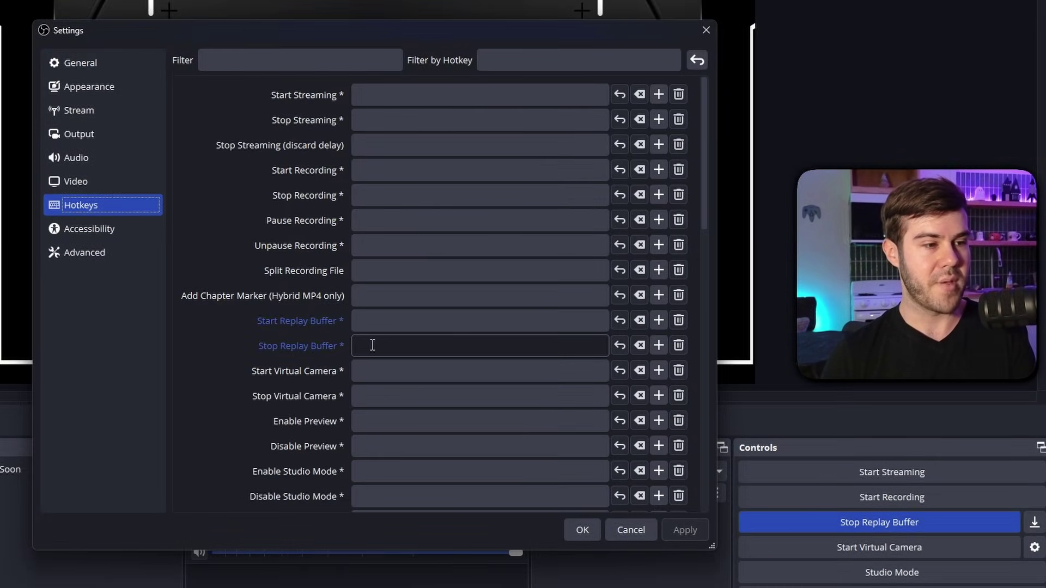
{"action": "left_click", "coordinate": [394, 330]}
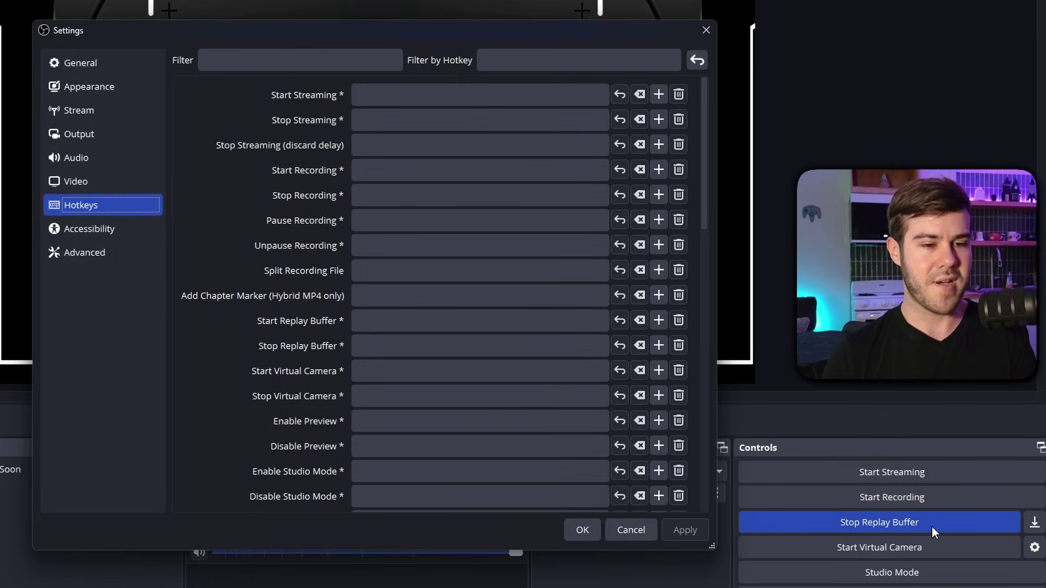
{"action": "left_click", "coordinate": [586, 534]}
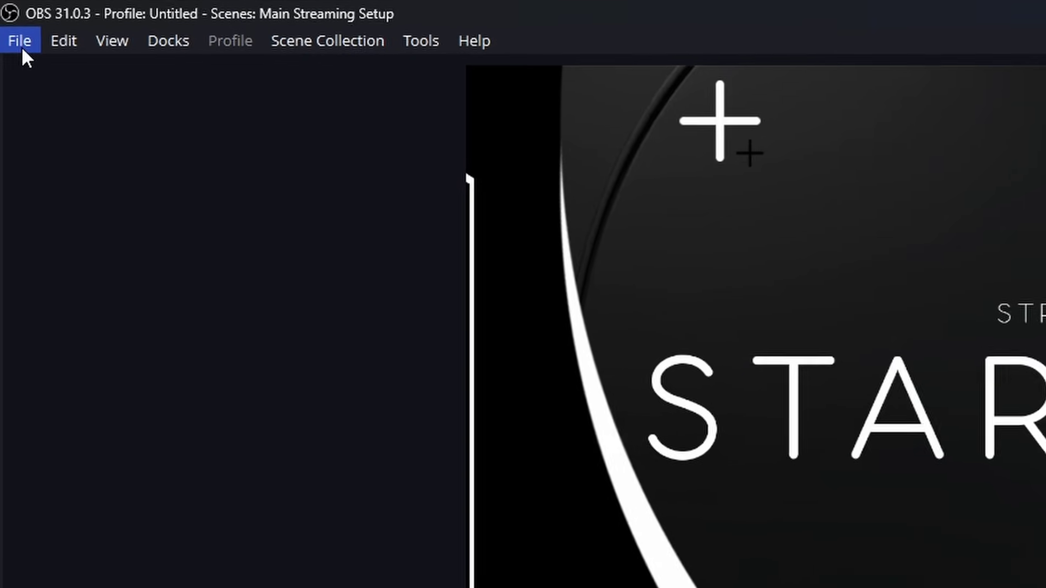
Step: Open the Videos recordings folder via File > Show Recordings and move it left
{"action": "left_click", "coordinate": [10, 20]}
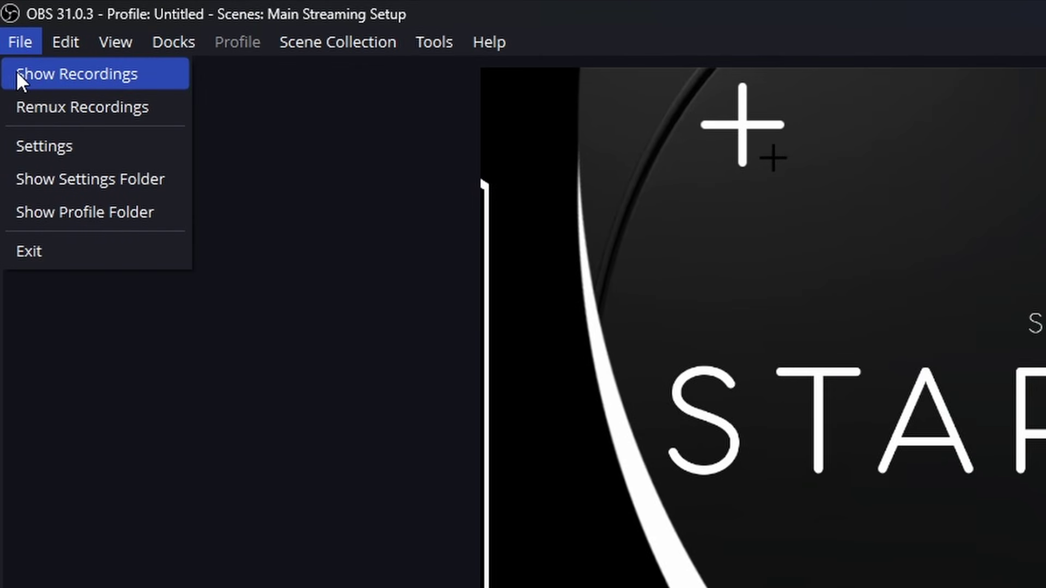
{"action": "left_click", "coordinate": [129, 77]}
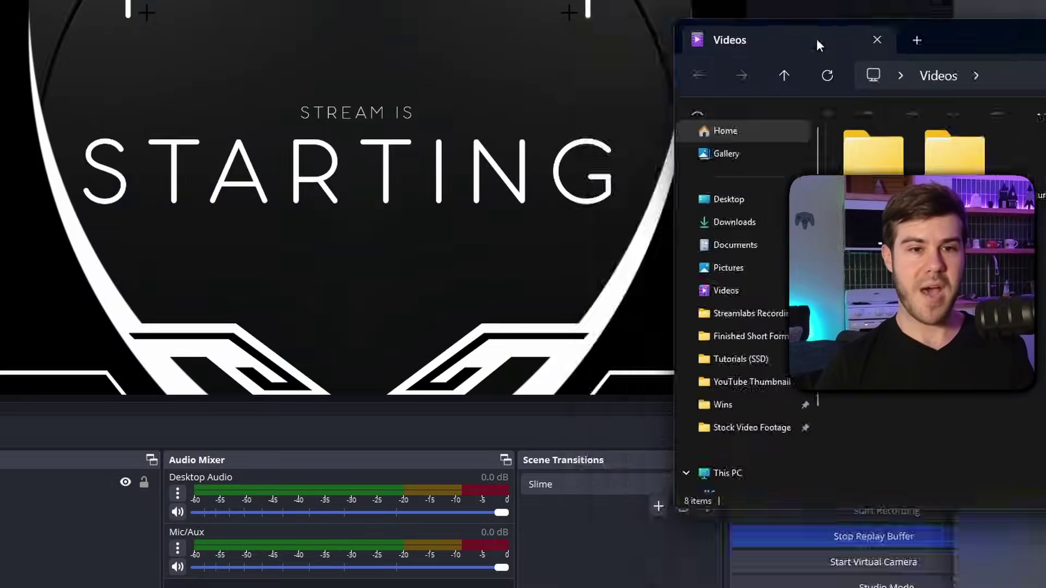
{"action": "left_click_drag", "start_coordinate": [816, 39], "coordinate": [442, 54]}
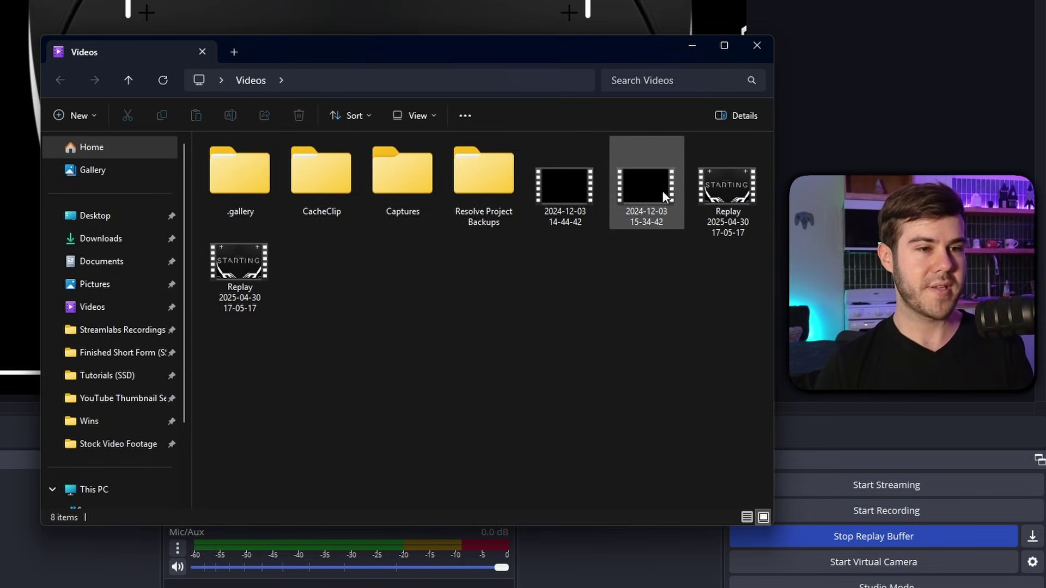
Step: Play the saved Replay clip from the Videos folder to confirm it recorded, then close the folder
{"action": "double_click", "coordinate": [738, 199]}
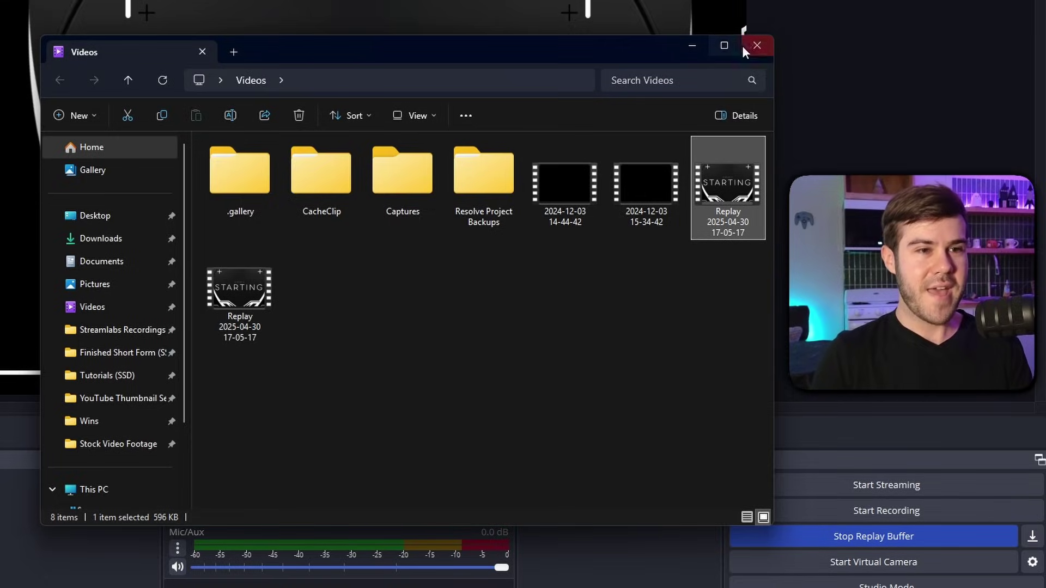
{"action": "left_click", "coordinate": [742, 47]}
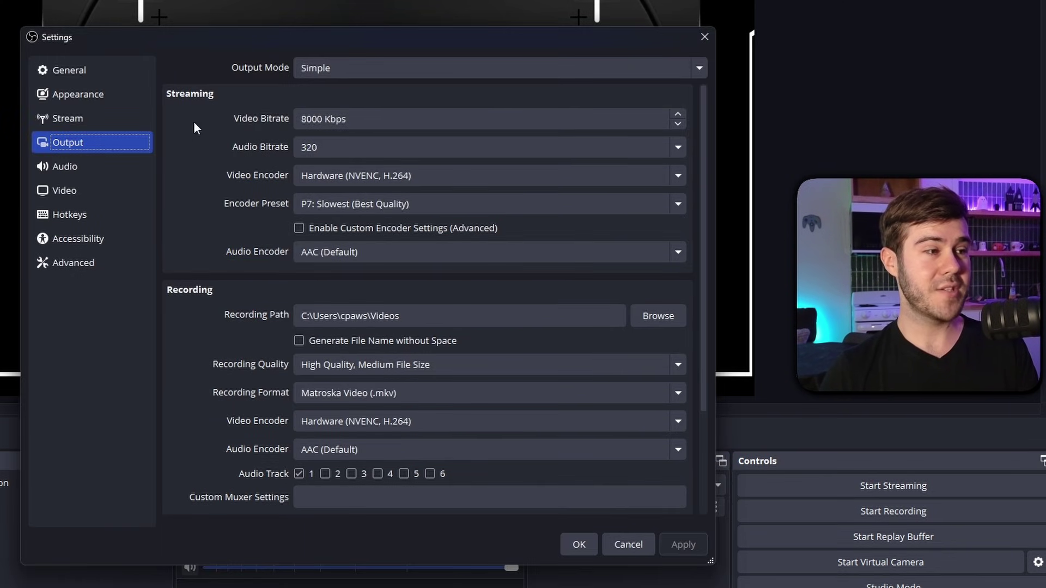
{"action": "scroll", "coordinate": [217, 325], "scroll_direction": "down", "scroll_amount": 3}
{"action": "scroll", "coordinate": [217, 325], "scroll_direction": "up", "scroll_amount": 3}
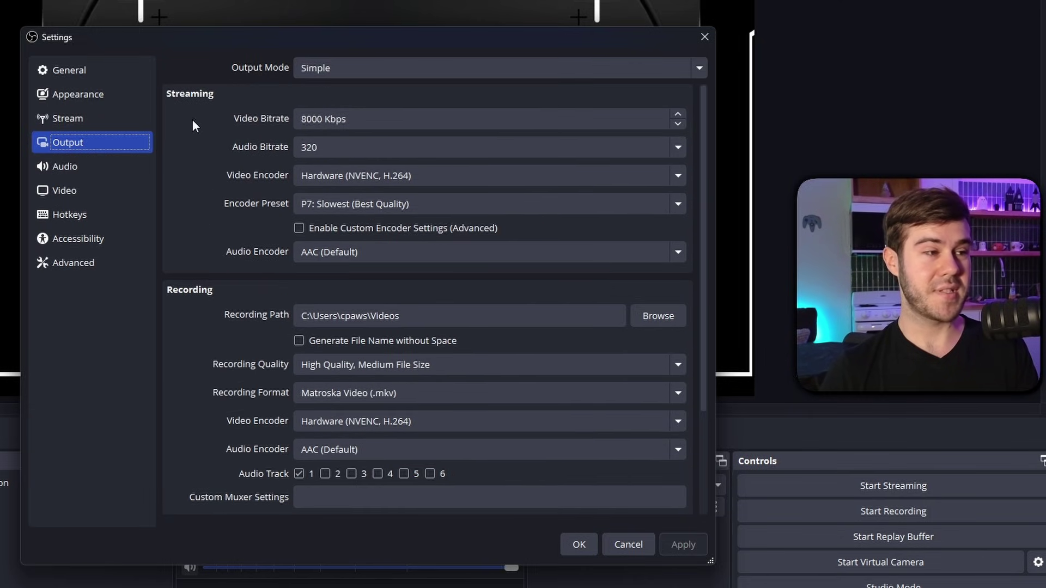
{"action": "left_click", "coordinate": [371, 70]}
{"action": "left_click", "coordinate": [350, 101]}
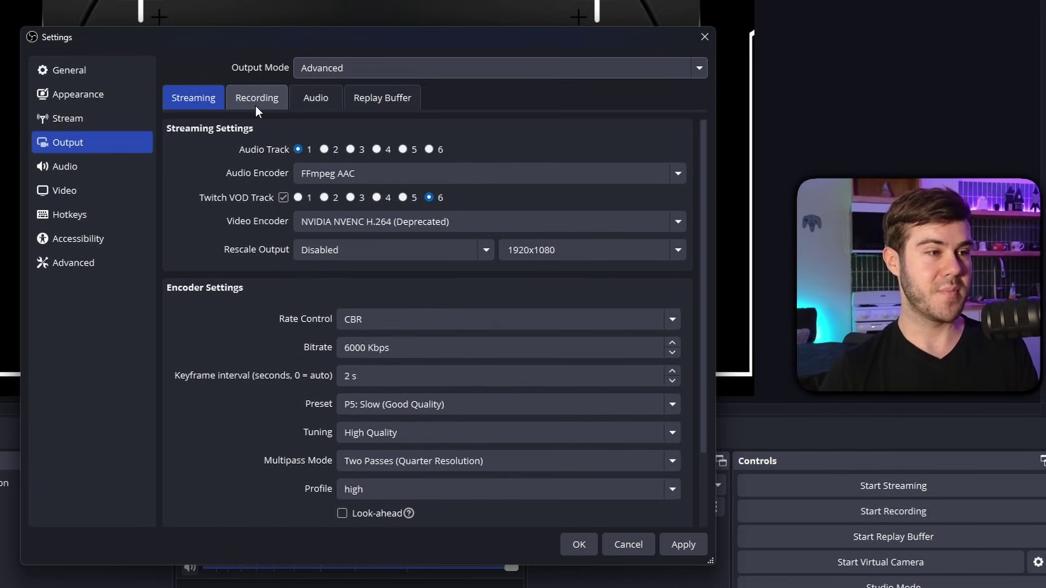
{"action": "left_click", "coordinate": [271, 99]}
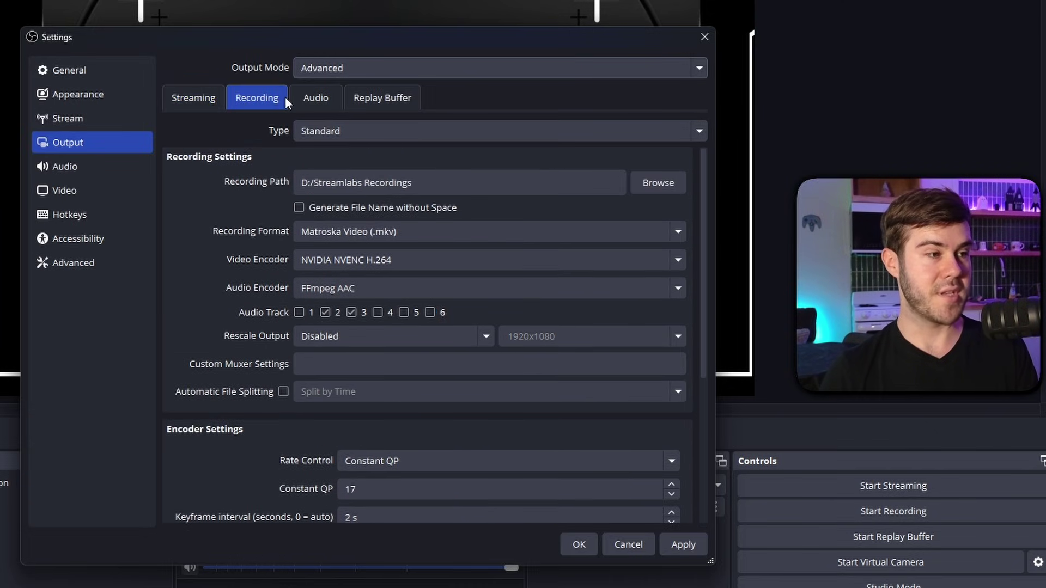
{"action": "left_click", "coordinate": [326, 68]}
{"action": "left_click", "coordinate": [335, 83]}
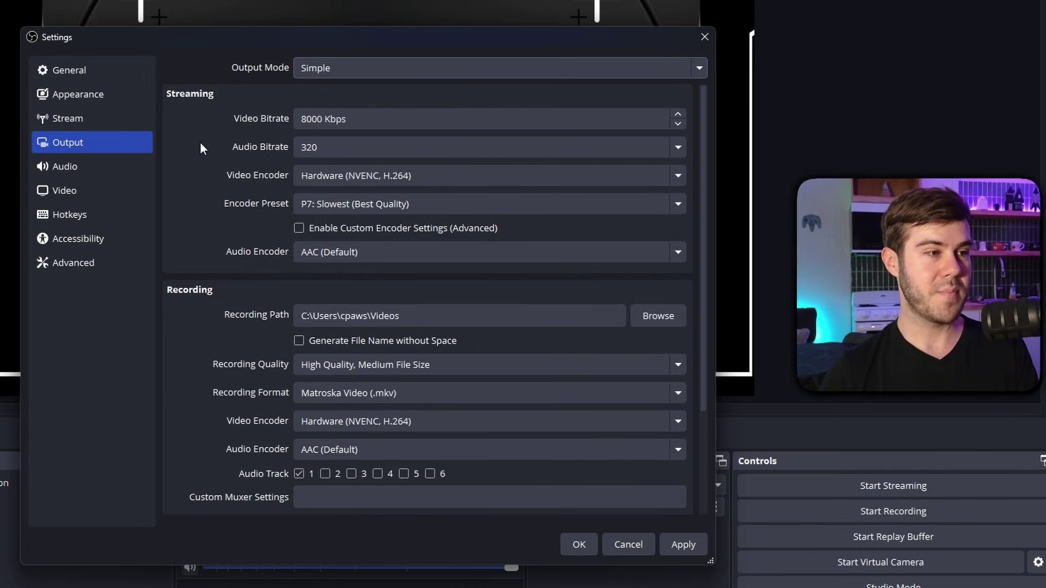
{"action": "scroll", "coordinate": [192, 199], "scroll_direction": "down", "scroll_amount": 3}
{"action": "scroll", "coordinate": [250, 305], "scroll_direction": "up", "scroll_amount": 3}
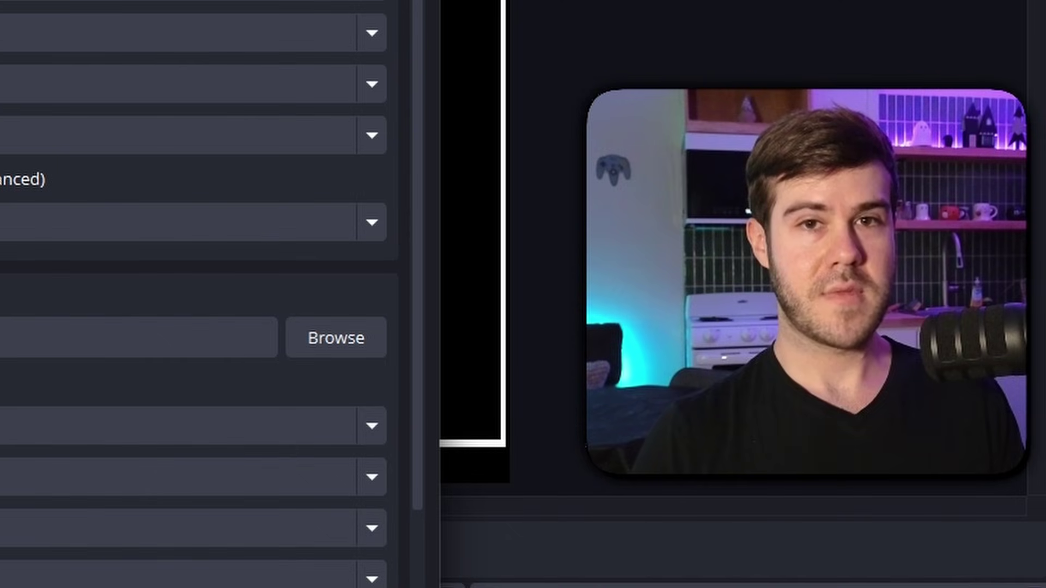